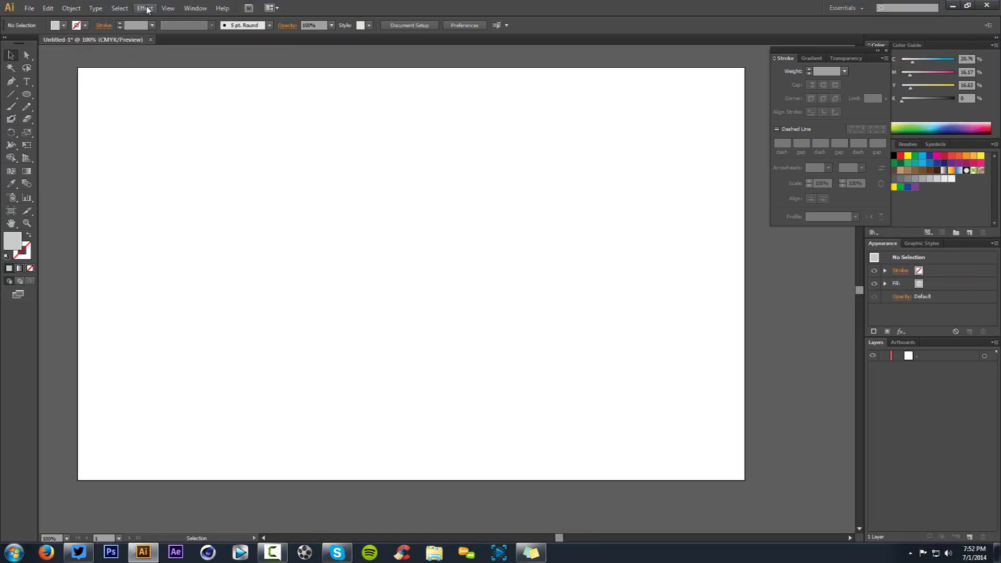
# Look through the Effect menu's 3D options without applying any.
pyautogui.click(145, 8)
pyautogui.moveTo(219, 68)
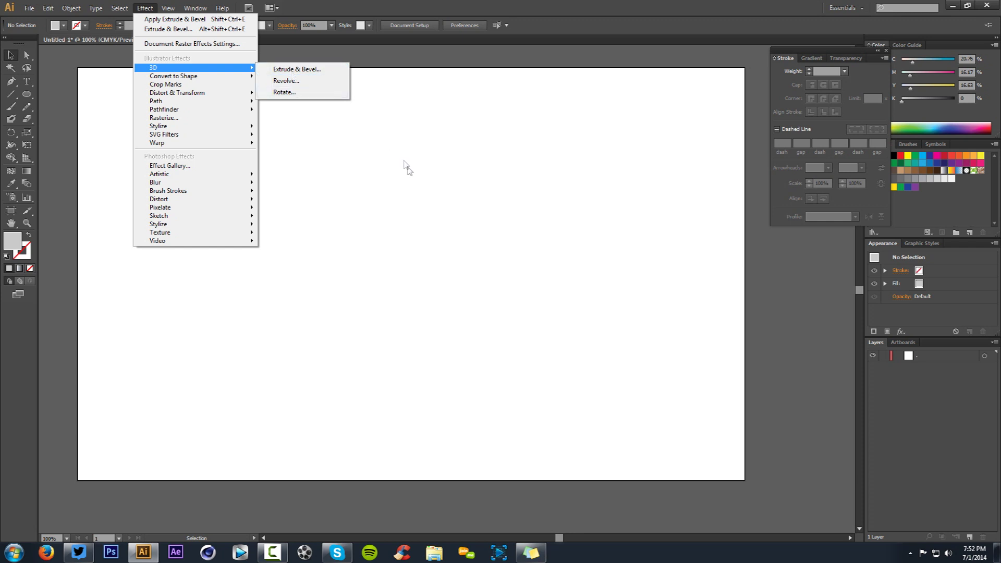
pyautogui.click(370, 162)
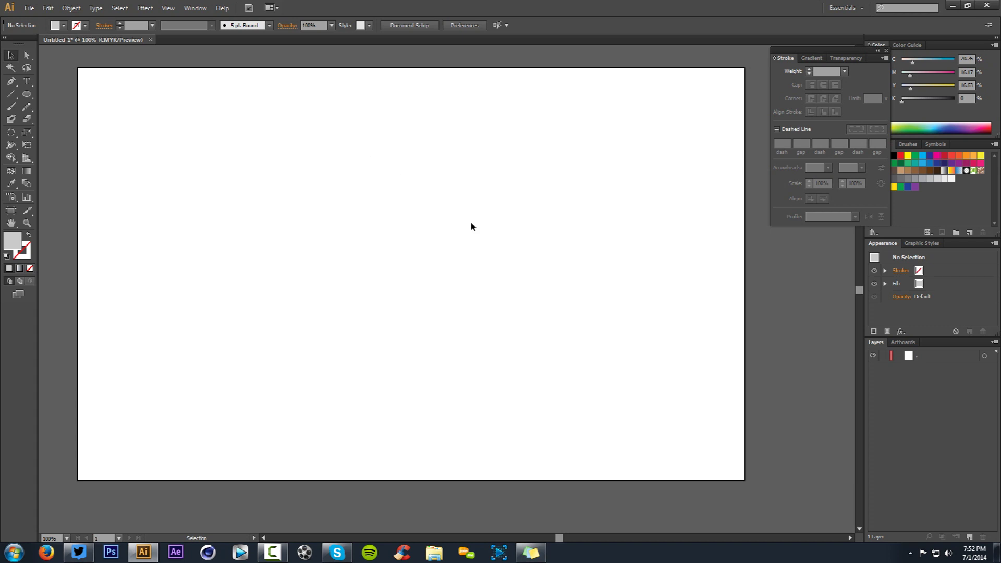
# Draw a large circle near the page centre on a new Layer 2.
pyautogui.moveTo(27, 94); pyautogui.dragTo(80, 122)
pyautogui.click(948, 357)
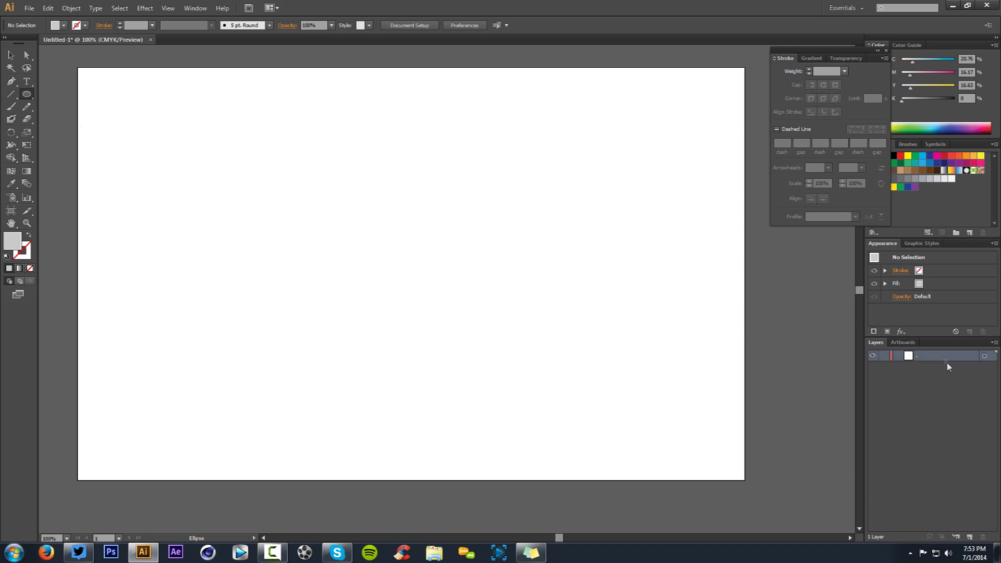
pyautogui.click(969, 537)
pyautogui.moveTo(264, 125); pyautogui.dragTo(494, 417)
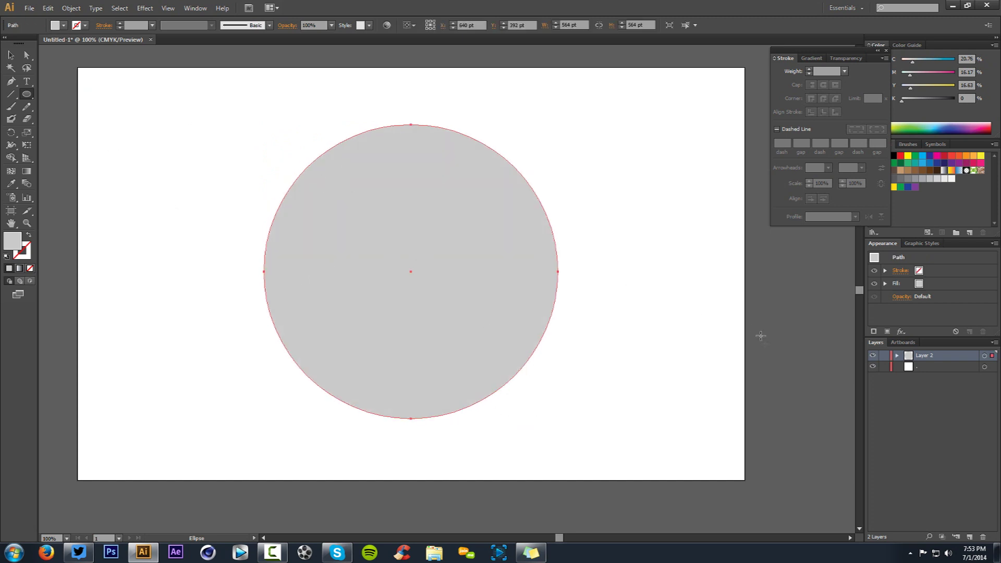
# Draw a second circle on a new Layer 3 and move it to overlap the first.
pyautogui.click(969, 537)
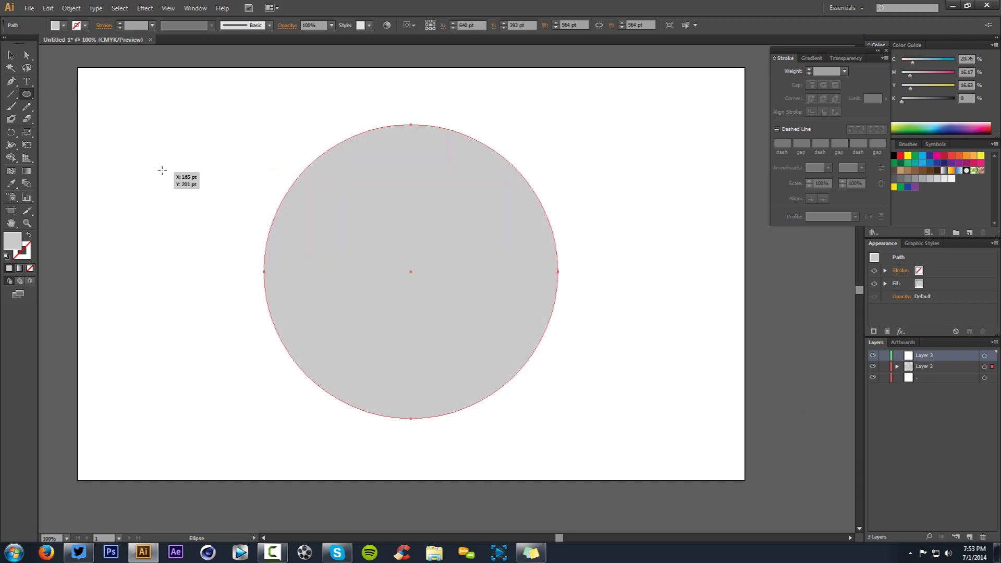
pyautogui.moveTo(133, 120); pyautogui.dragTo(373, 372)
pyautogui.click(11, 55)
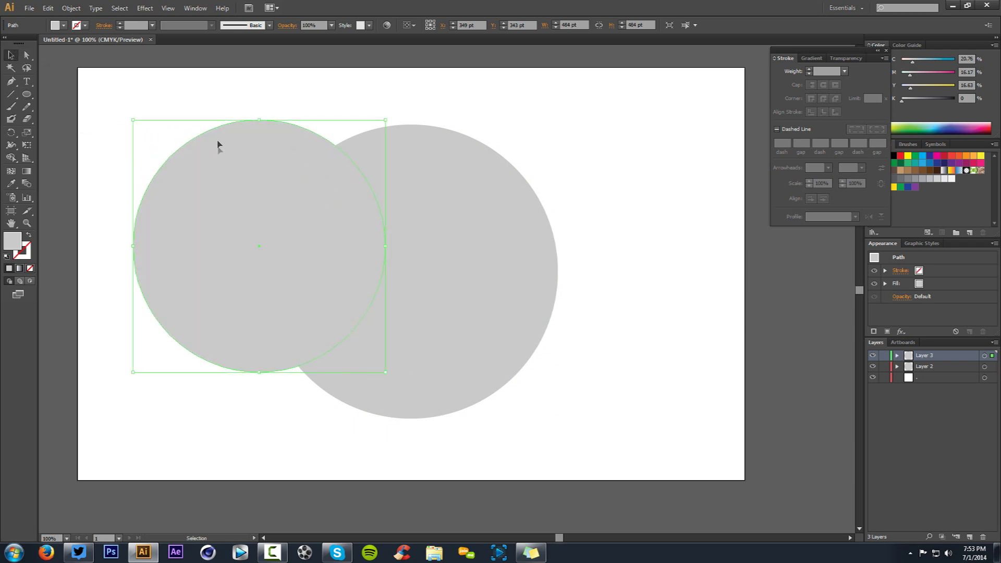
pyautogui.moveTo(210, 235); pyautogui.dragTo(423, 274)
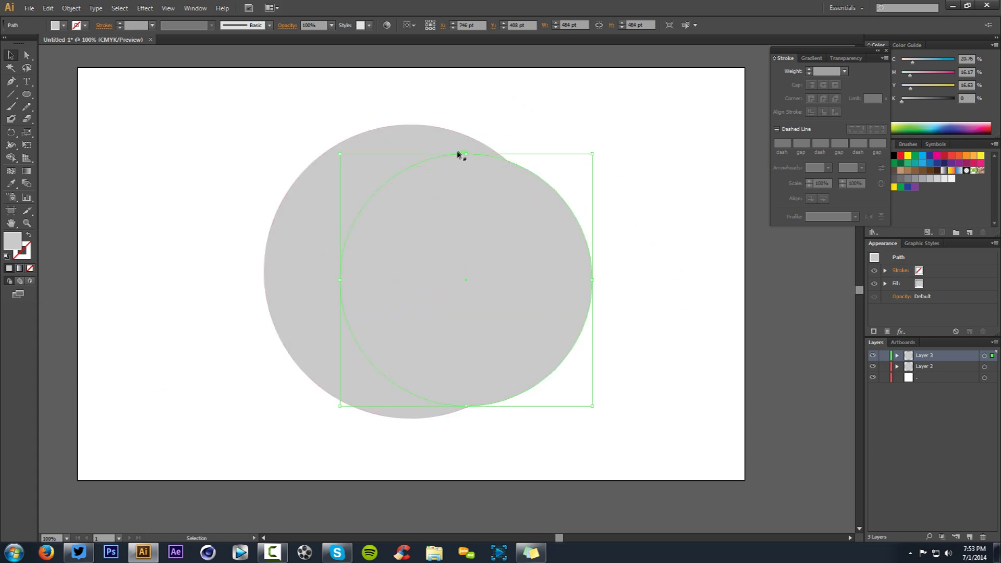
pyautogui.moveTo(431, 272)
pyautogui.mouseDown()
pyautogui.moveTo(409, 268)
pyautogui.moveTo(428, 284)
pyautogui.moveTo(417, 281)
pyautogui.mouseUp()
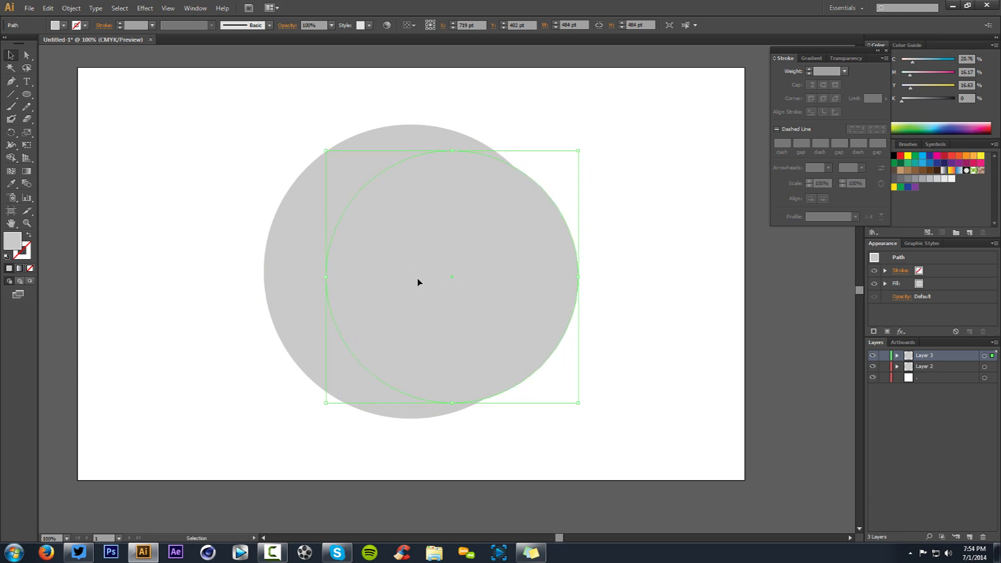
# Select both circles together by targeting Layer 3 and Layer 2.
pyautogui.click(673, 324)
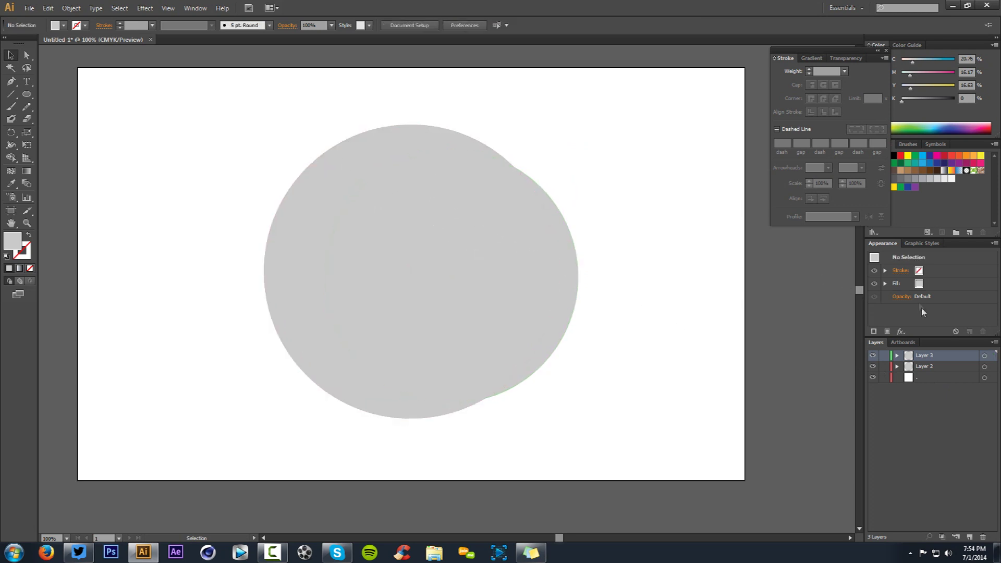
pyautogui.click(984, 355)
pyautogui.keyDown('shift'); pyautogui.click(984, 366); pyautogui.keyUp('shift')
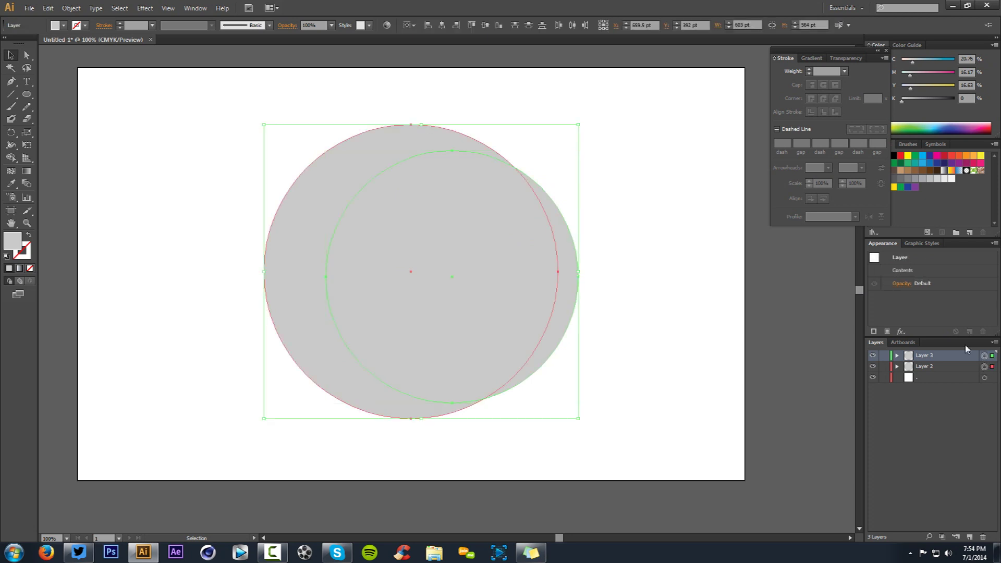
# Use the Shape Builder Tool with Alt to delete the overlap region and the right sliver.
pyautogui.click(16, 160)
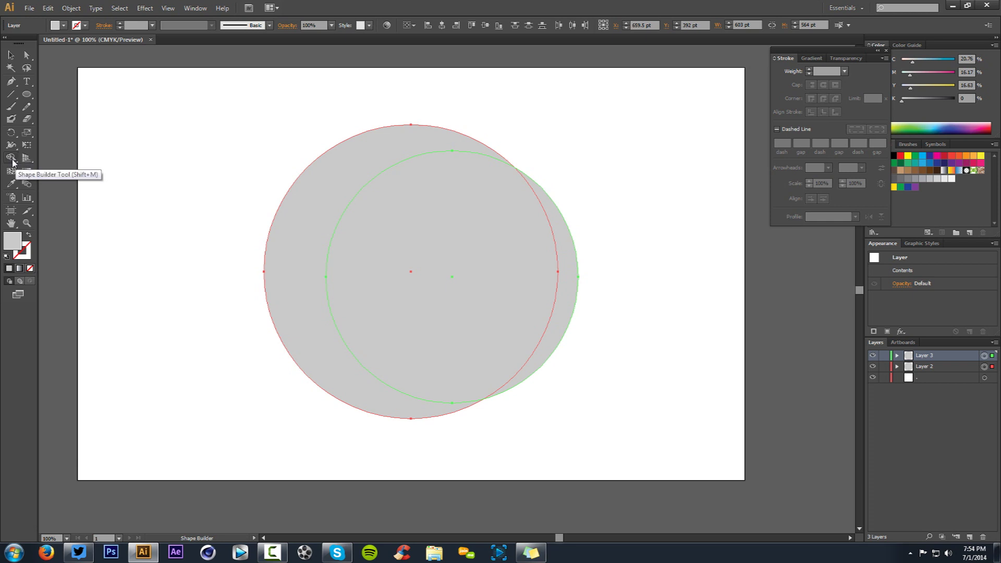
pyautogui.click(16, 160)
pyautogui.click(70, 166)
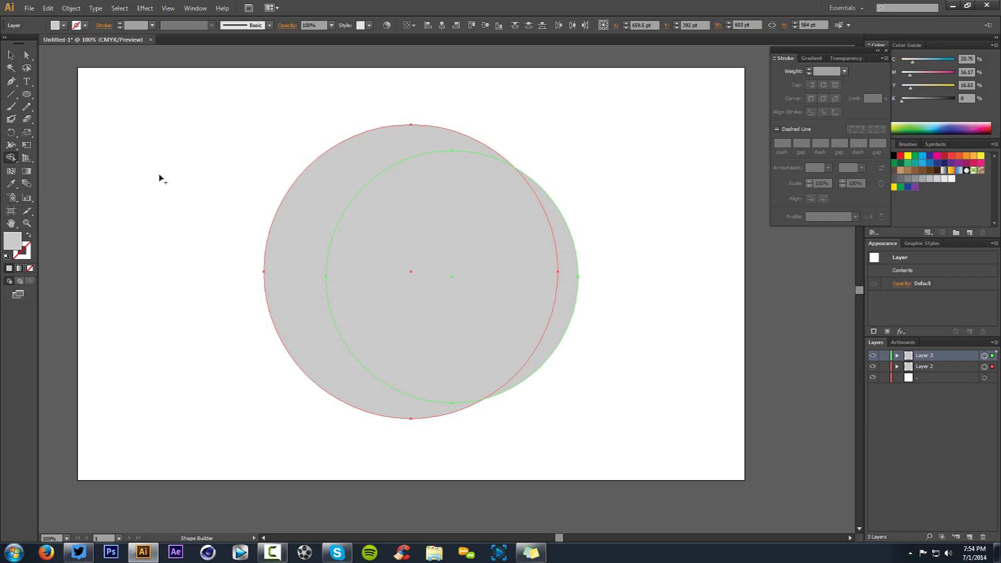
pyautogui.press('alt')
pyautogui.press('alt')
pyautogui.press('alt')
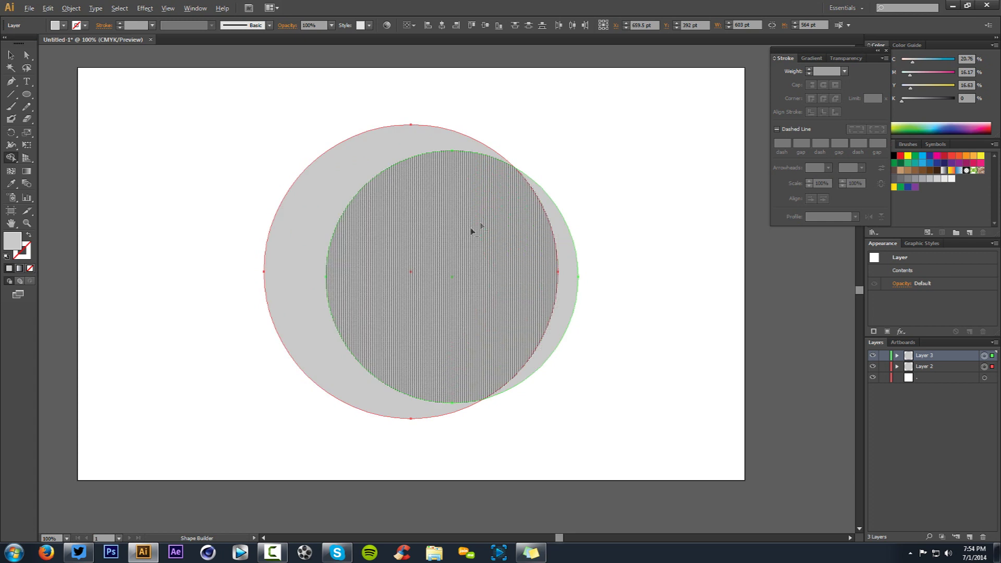
pyautogui.click(494, 233)
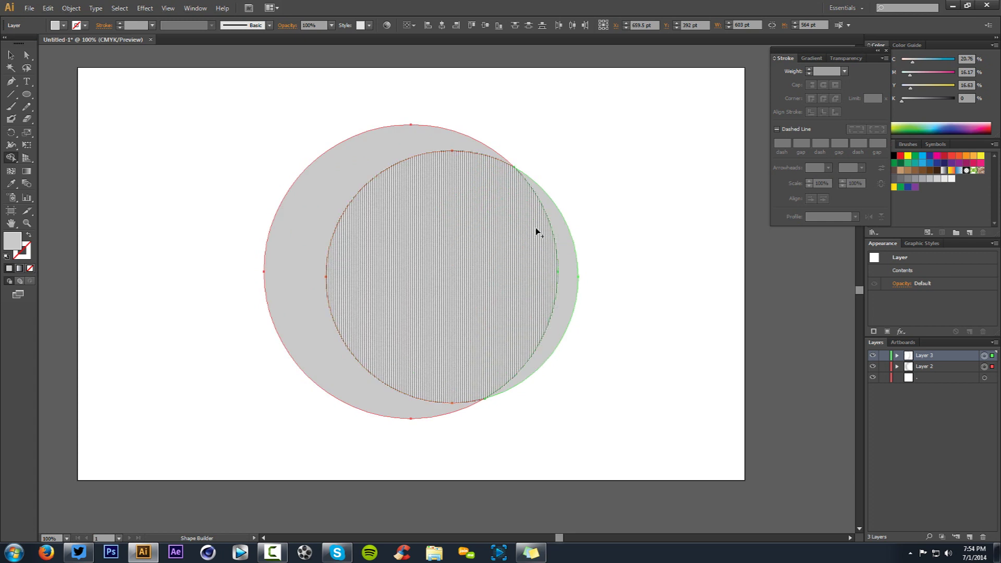
pyautogui.keyDown('alt'); pyautogui.click(480, 233); pyautogui.keyUp('alt')
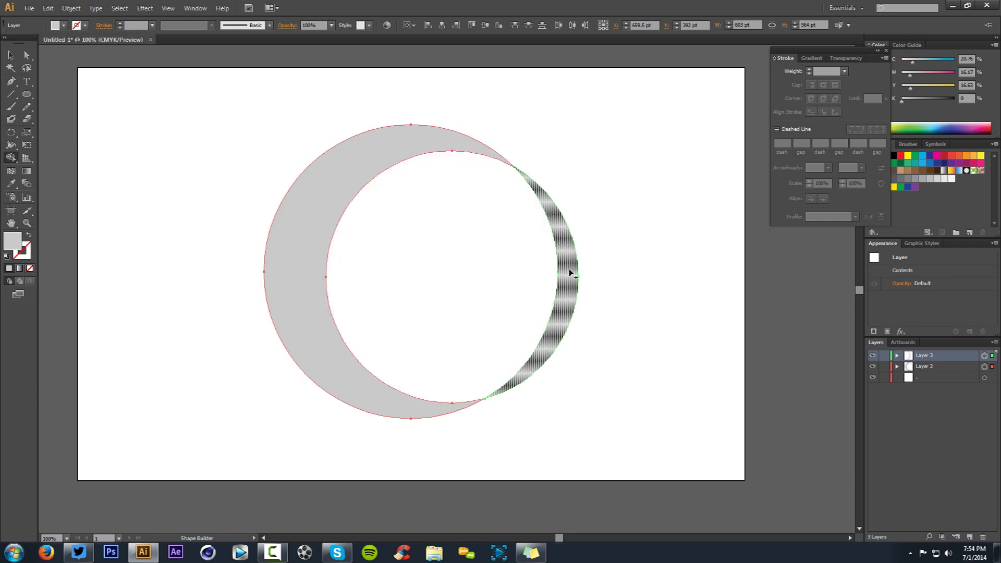
pyautogui.keyDown('alt'); pyautogui.click(567, 308); pyautogui.keyUp('alt')
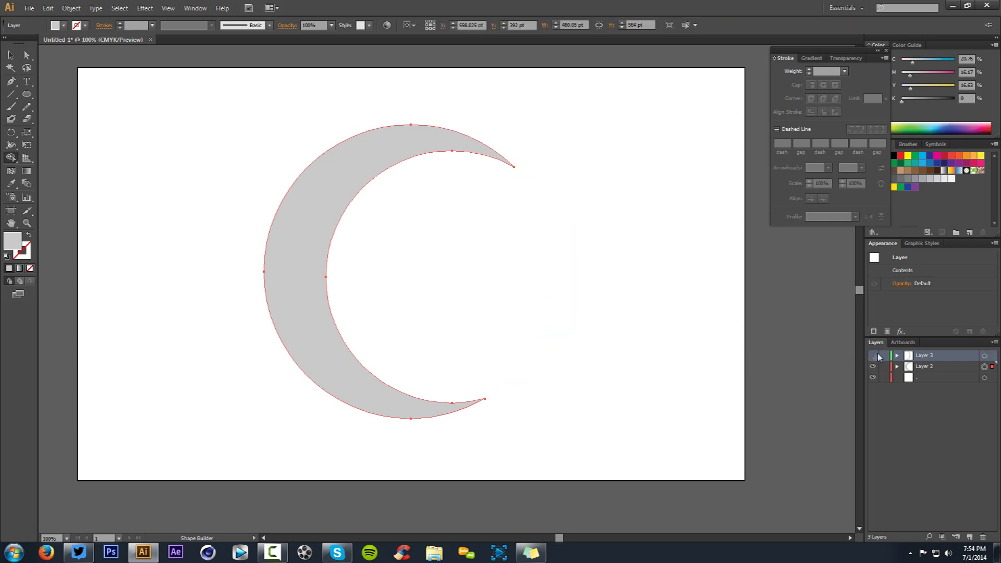
pyautogui.click(10, 54)
# Reposition the crescent slightly and delete the extra Layer 3.
pyautogui.click(277, 166)
pyautogui.moveTo(312, 225); pyautogui.dragTo(342, 212)
pyautogui.moveTo(335, 252); pyautogui.dragTo(328, 258)
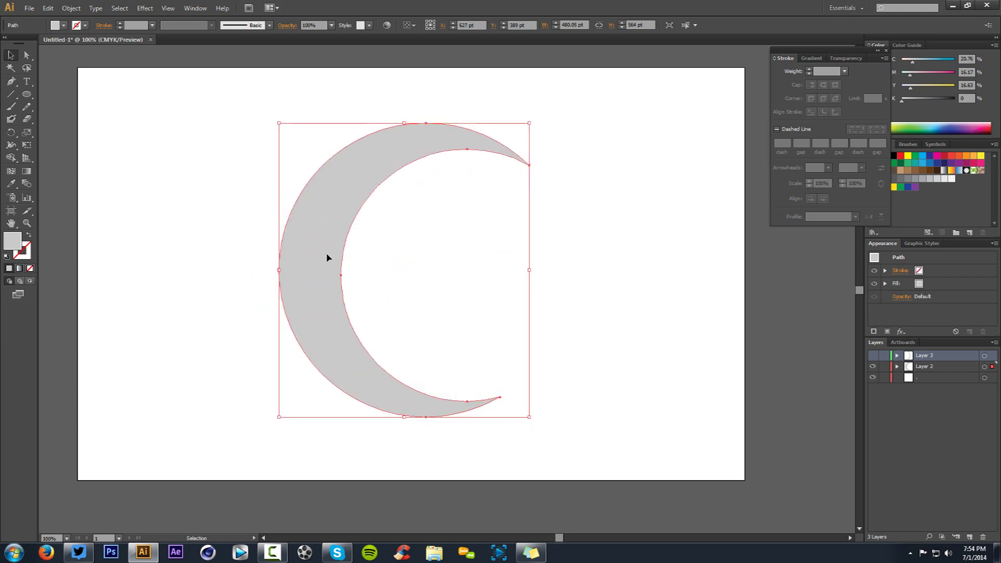
pyautogui.click(412, 246)
pyautogui.moveTo(942, 357); pyautogui.dragTo(984, 537)
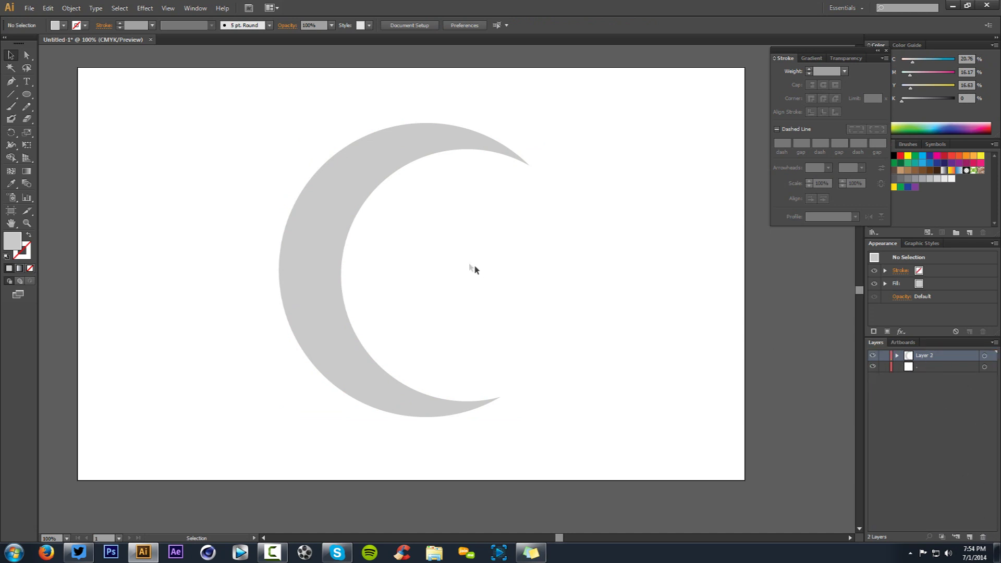
# Duplicate the crescent, then shrink, tilt and nest the copy inside the original's opening.
pyautogui.moveTo(317, 237); pyautogui.dragTo(492, 255)
pyautogui.moveTo(444, 134); pyautogui.dragTo(540, 247)
pyautogui.moveTo(564, 340); pyautogui.dragTo(418, 283)
pyautogui.moveTo(555, 186); pyautogui.dragTo(418, 353)
pyautogui.moveTo(553, 186)
pyautogui.mouseDown()
pyautogui.moveTo(585, 172)
pyautogui.moveTo(563, 171)
pyautogui.mouseUp()
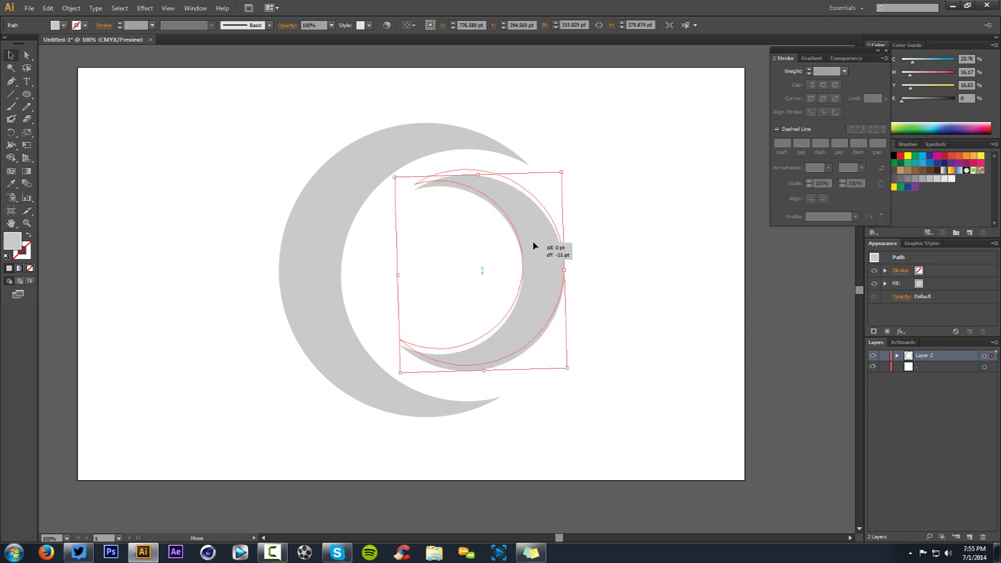
pyautogui.moveTo(550, 255)
pyautogui.mouseDown()
pyautogui.moveTo(537, 276)
pyautogui.moveTo(552, 259)
pyautogui.mouseUp()
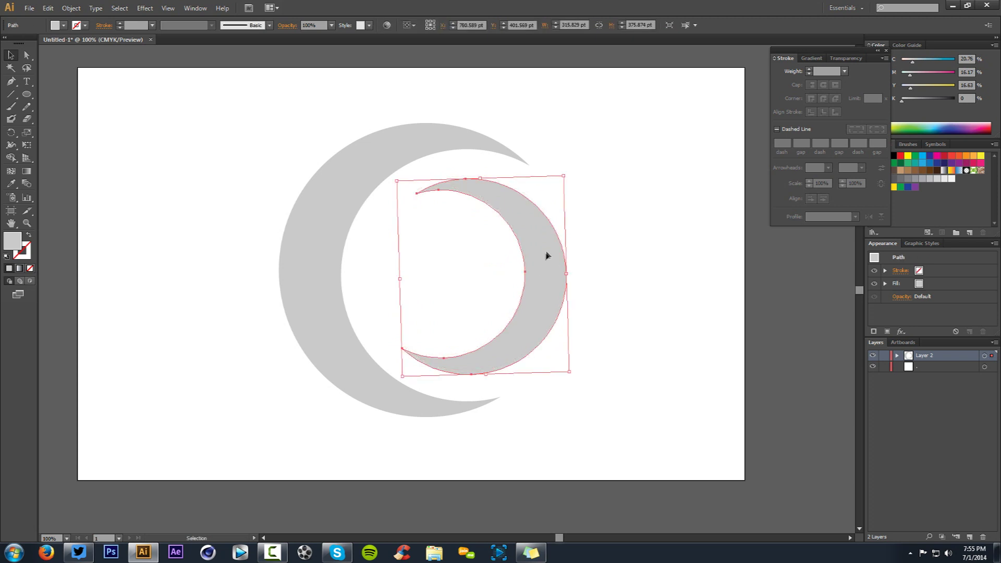
pyautogui.click(626, 243)
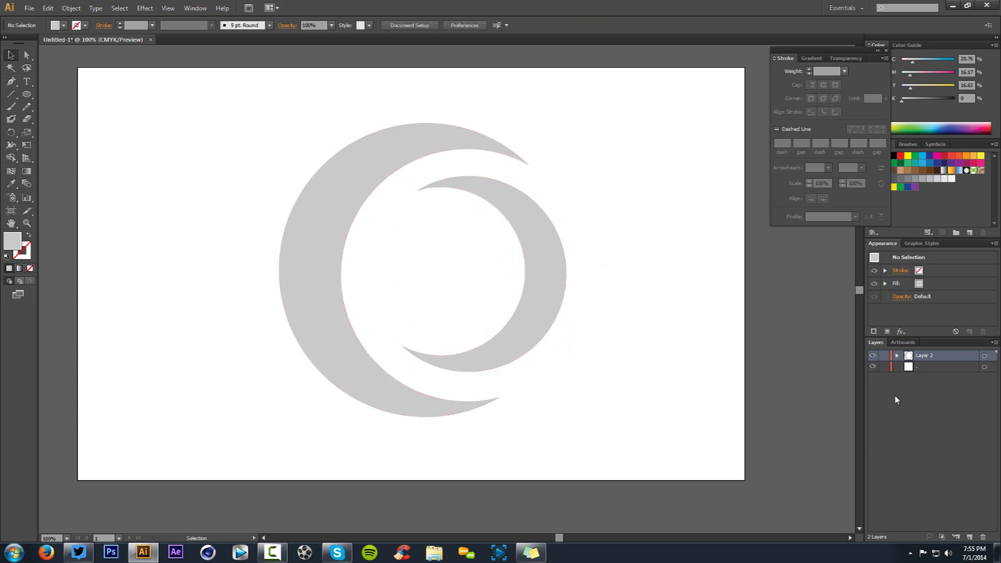
# Select both crescents, open 3D Extrude & Bevel with preview on, and enter perspective 90.
pyautogui.click(984, 356)
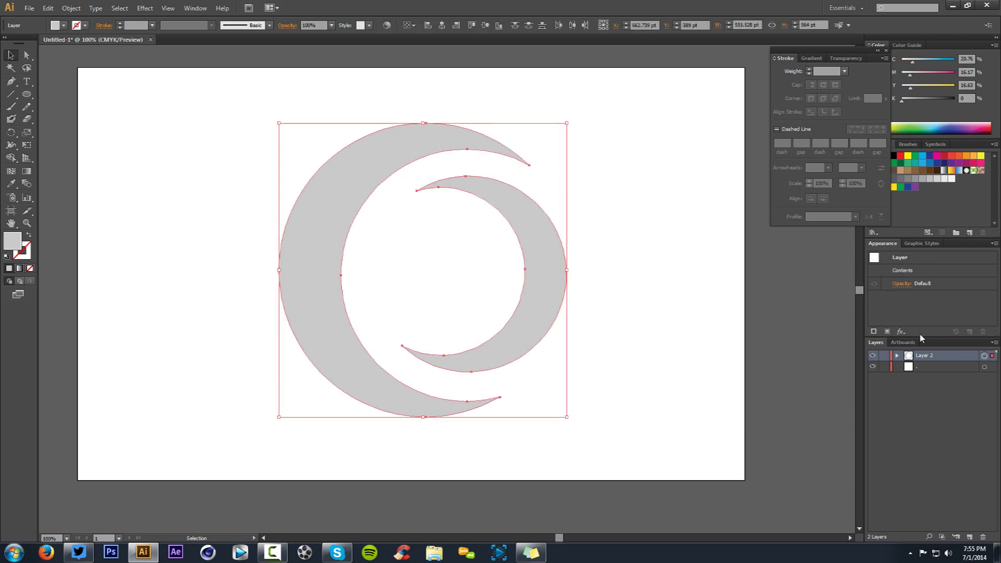
pyautogui.click(145, 7)
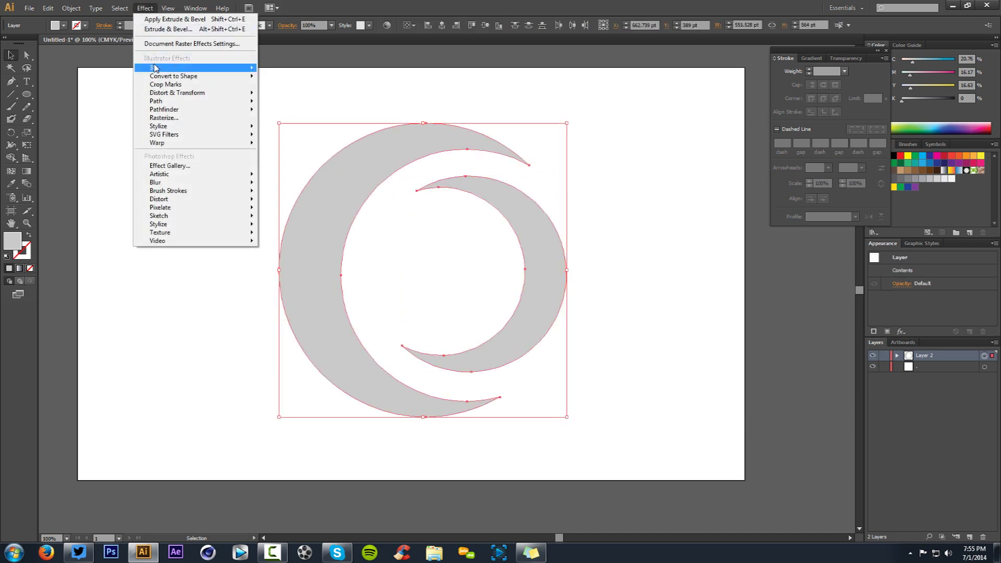
pyautogui.moveTo(219, 68)
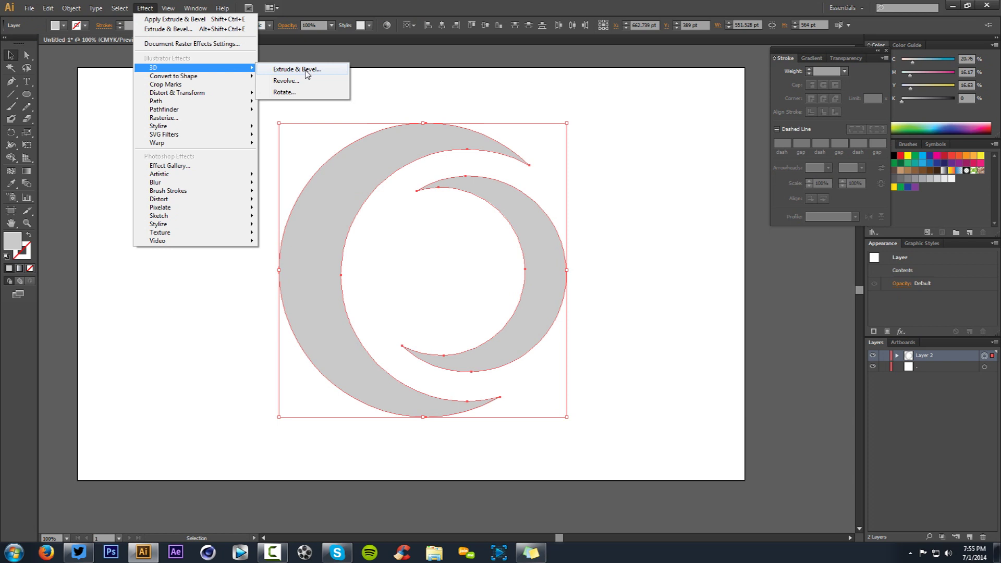
pyautogui.click(308, 71)
pyautogui.moveTo(436, 179); pyautogui.dragTo(617, 102)
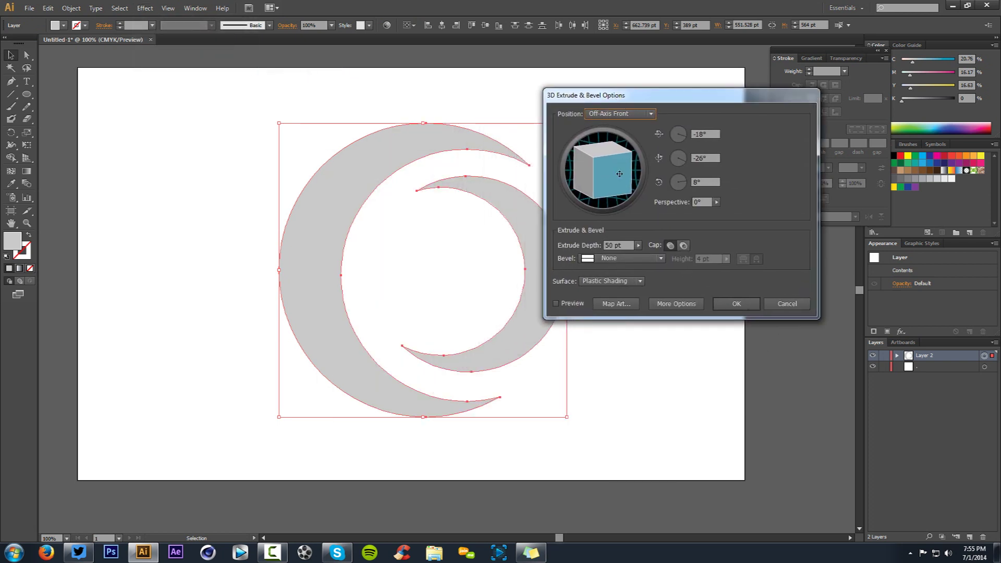
pyautogui.click(557, 302)
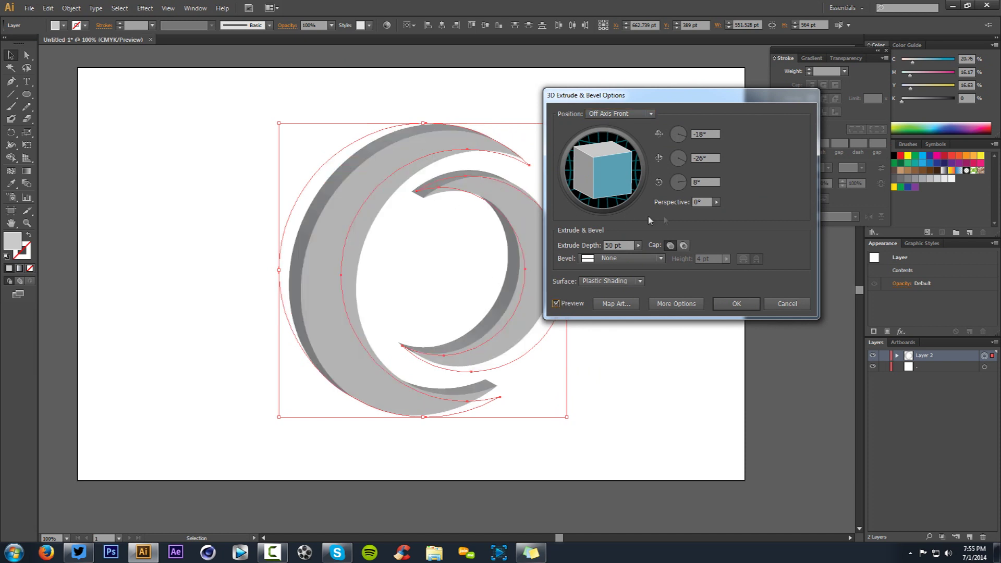
pyautogui.click(680, 204)
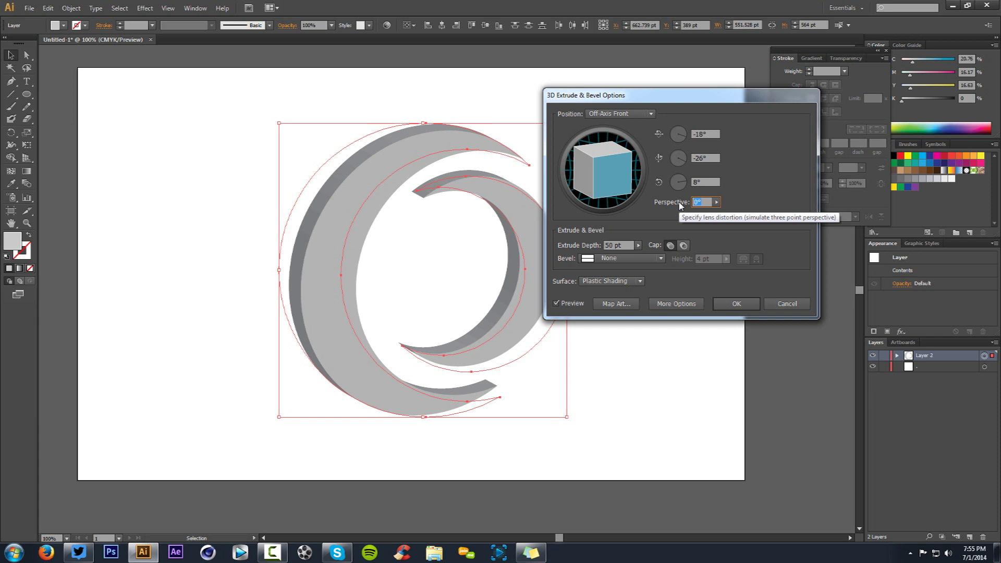
pyautogui.write('9')
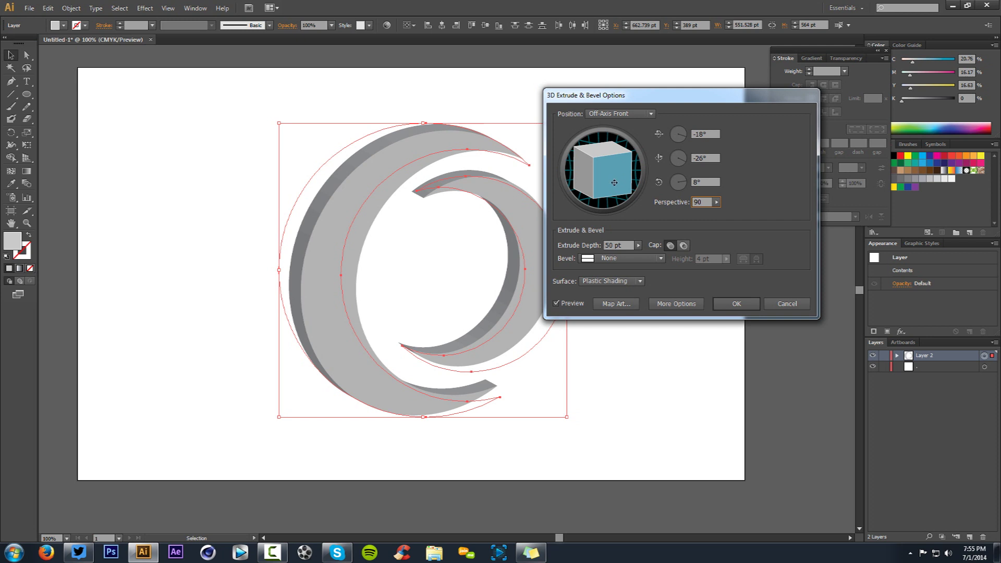
# Rotate the extrusion to a near face-on custom angle of -2°, 0°, 1°.
pyautogui.moveTo(608, 170)
pyautogui.mouseDown()
pyautogui.moveTo(594, 182)
pyautogui.moveTo(603, 166)
pyautogui.mouseUp()
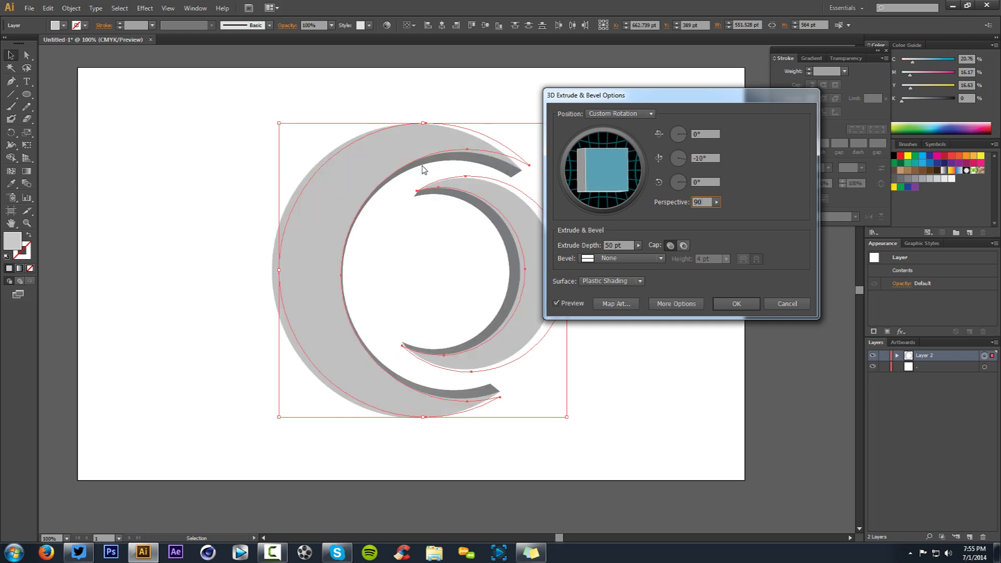
pyautogui.moveTo(629, 169); pyautogui.dragTo(623, 168)
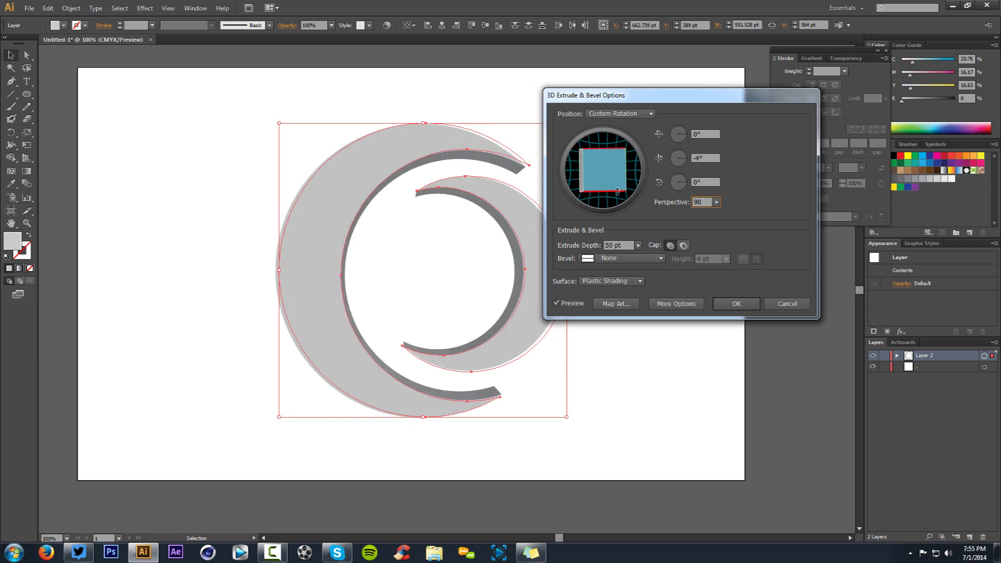
pyautogui.moveTo(627, 167); pyautogui.dragTo(625, 166)
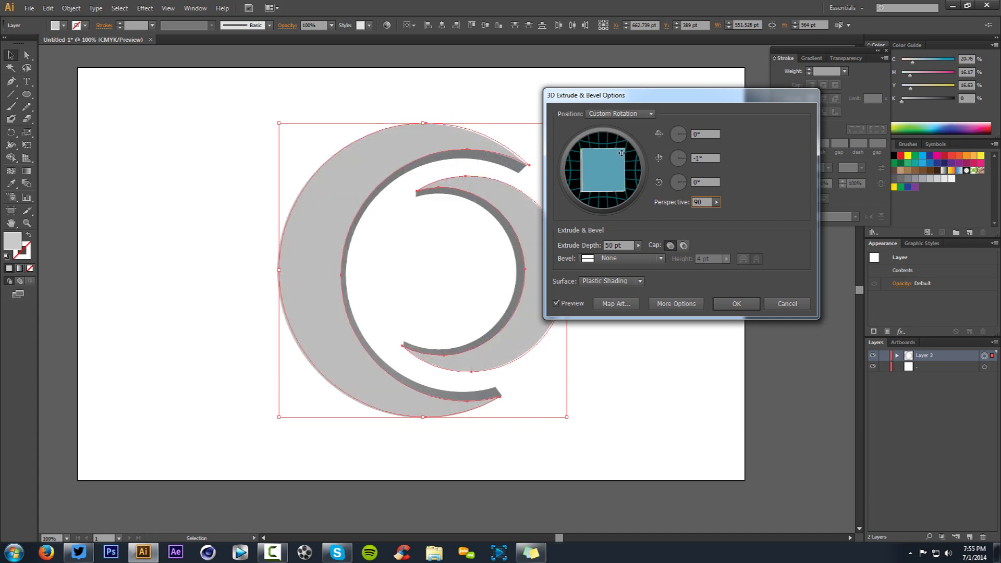
pyautogui.moveTo(607, 163); pyautogui.dragTo(606, 162)
pyautogui.click(608, 164)
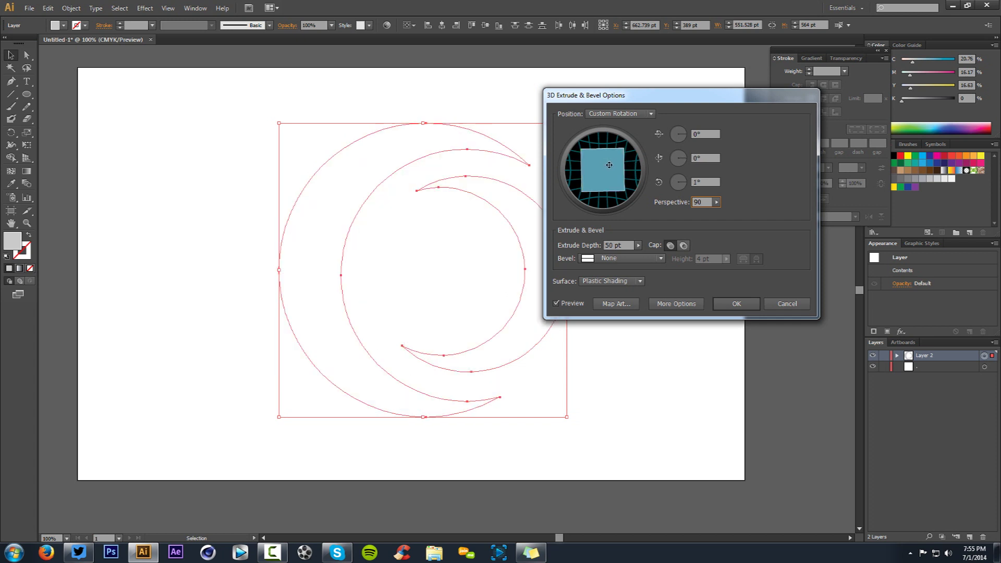
pyautogui.click(625, 166)
pyautogui.moveTo(625, 166); pyautogui.dragTo(623, 166)
pyautogui.click(598, 178)
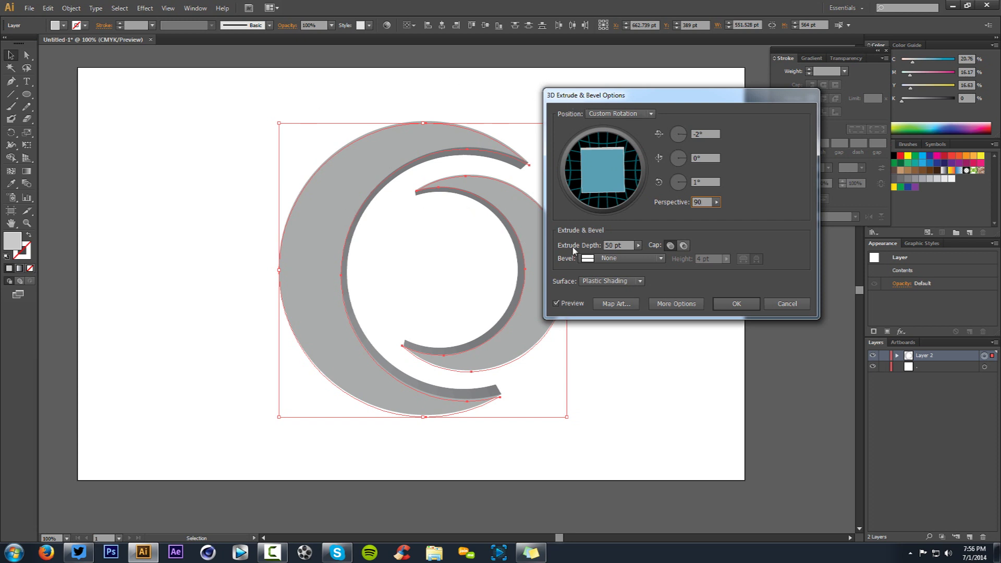
pyautogui.press('Tab')
# Set the extrusion depth to 105 pt.
pyautogui.moveTo(585, 255); pyautogui.dragTo(589, 255)
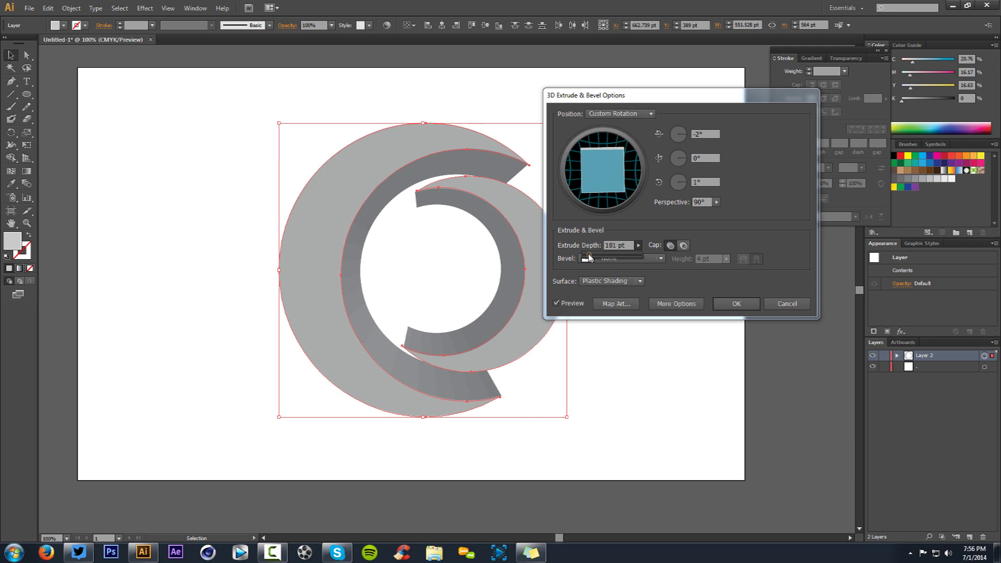
pyautogui.moveTo(590, 257); pyautogui.dragTo(587, 257)
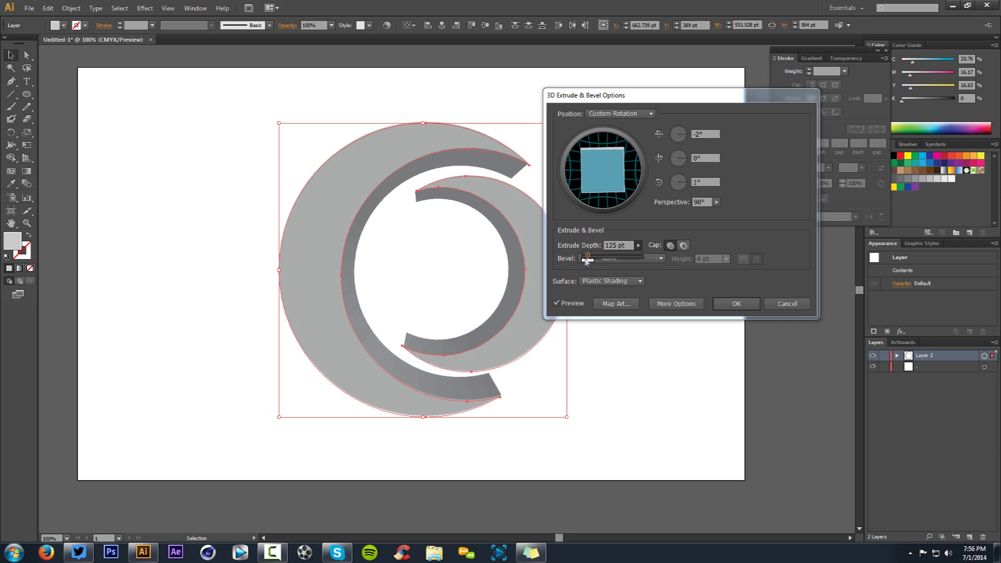
pyautogui.click(587, 255)
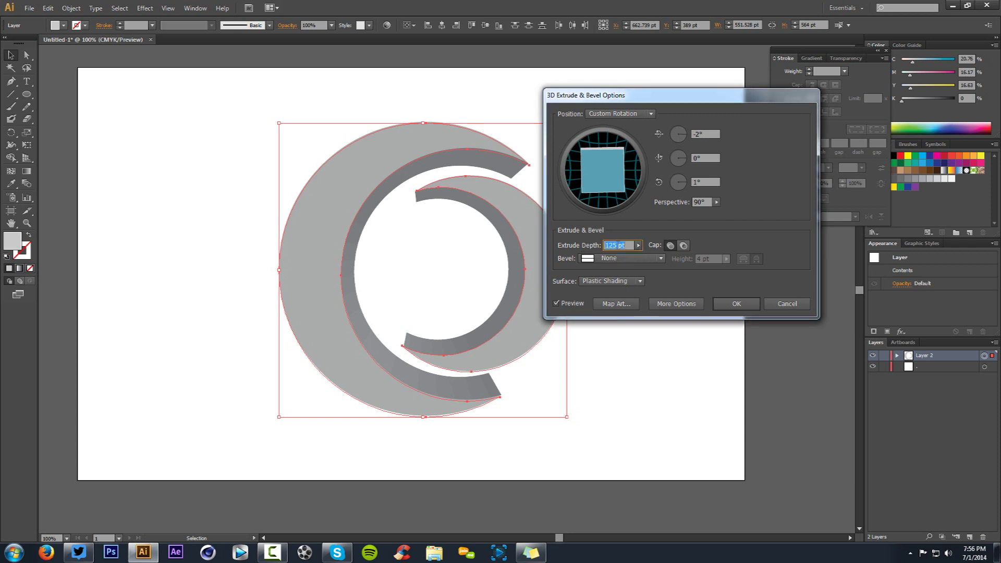
pyautogui.press('Down')
pyautogui.press('Down')
pyautogui.press('Down')
pyautogui.press('Down')
pyautogui.press('Down')
pyautogui.press('Down')
pyautogui.press('Down')
pyautogui.press('Down')
pyautogui.press('Down')
pyautogui.press('Down')
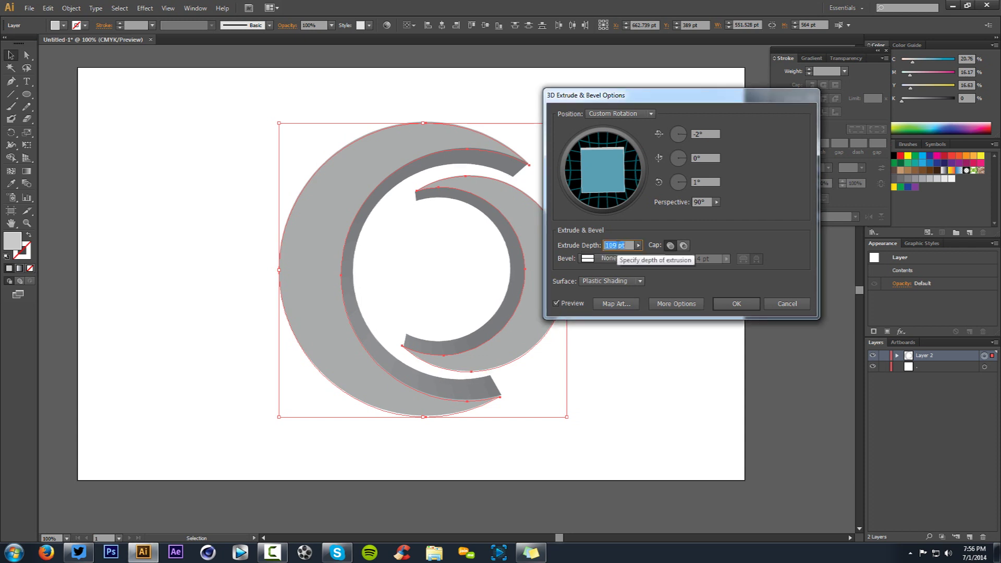
pyautogui.press('Down')
pyautogui.press('Down')
pyautogui.press('Down')
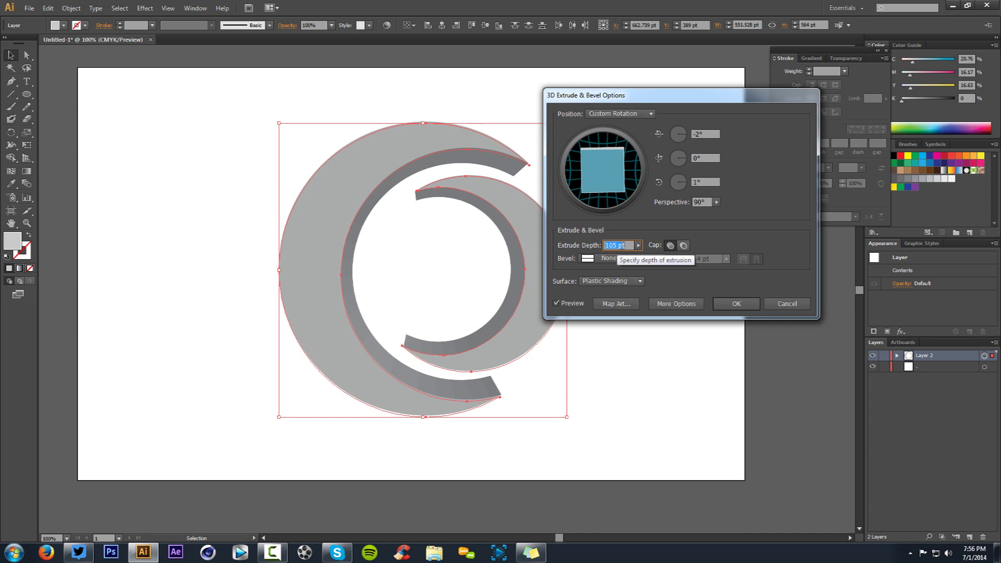
# Try the Jaggy and Rounded bevels, settle on None, and apply the 3D effect.
pyautogui.click(612, 257)
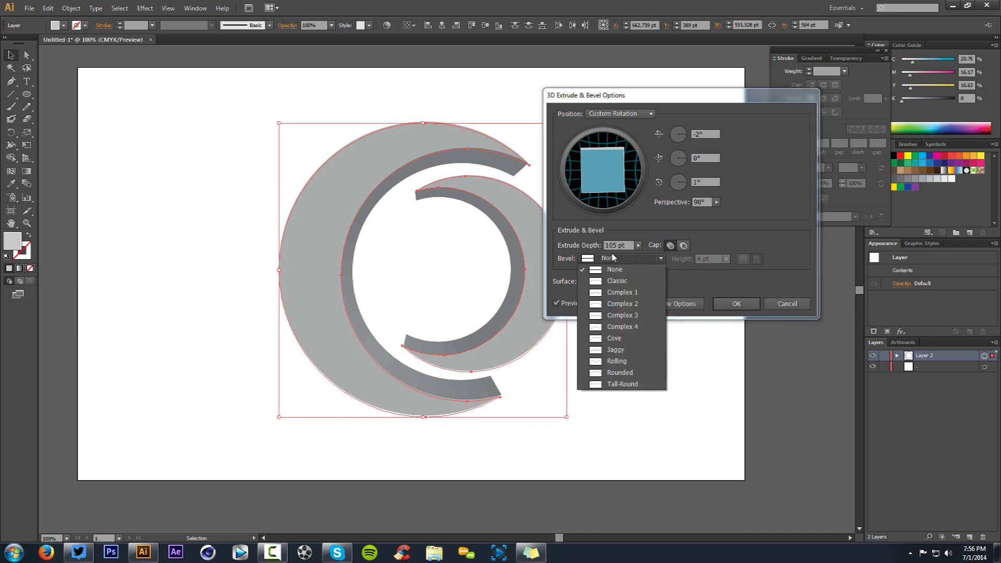
pyautogui.click(617, 354)
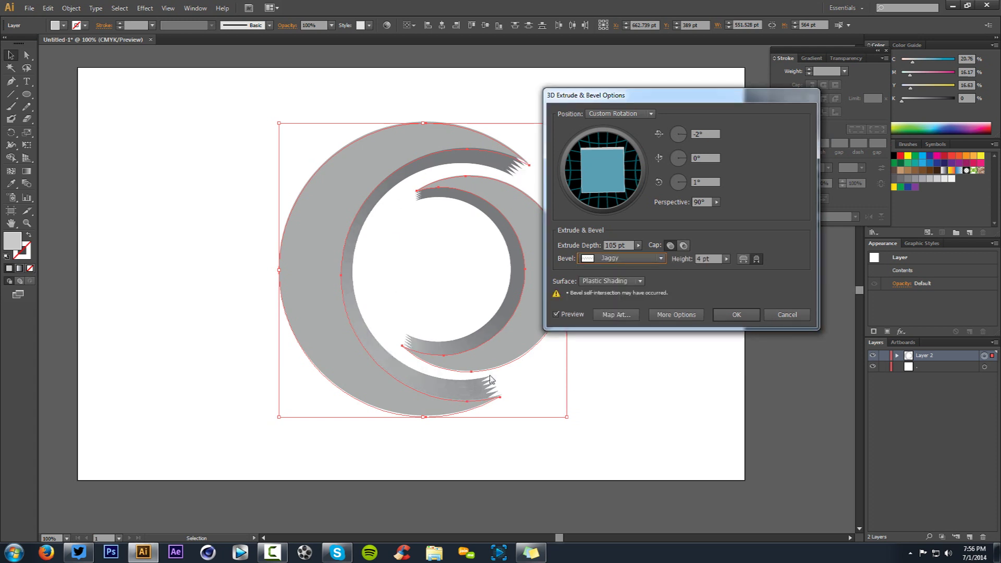
pyautogui.click(618, 259)
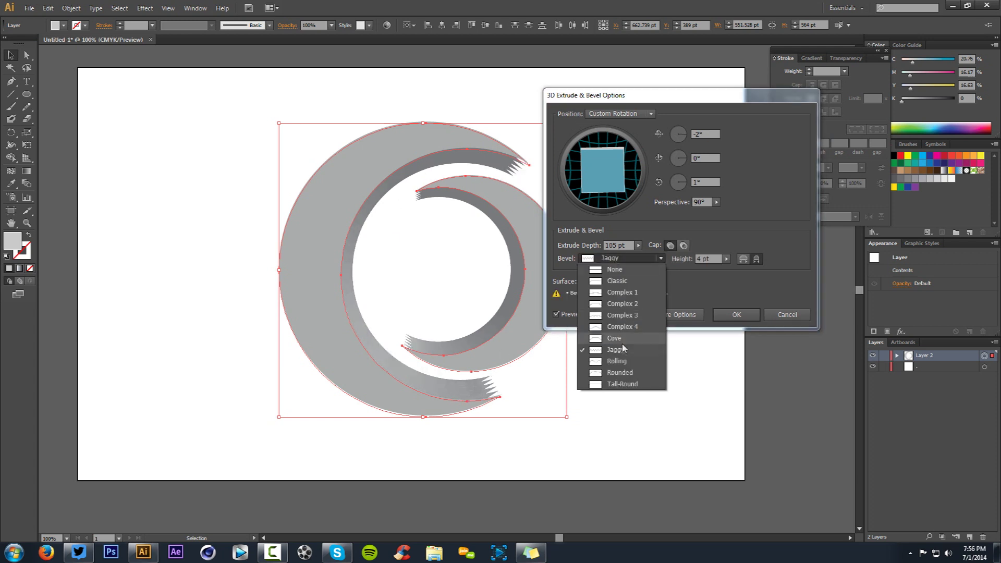
pyautogui.click(620, 373)
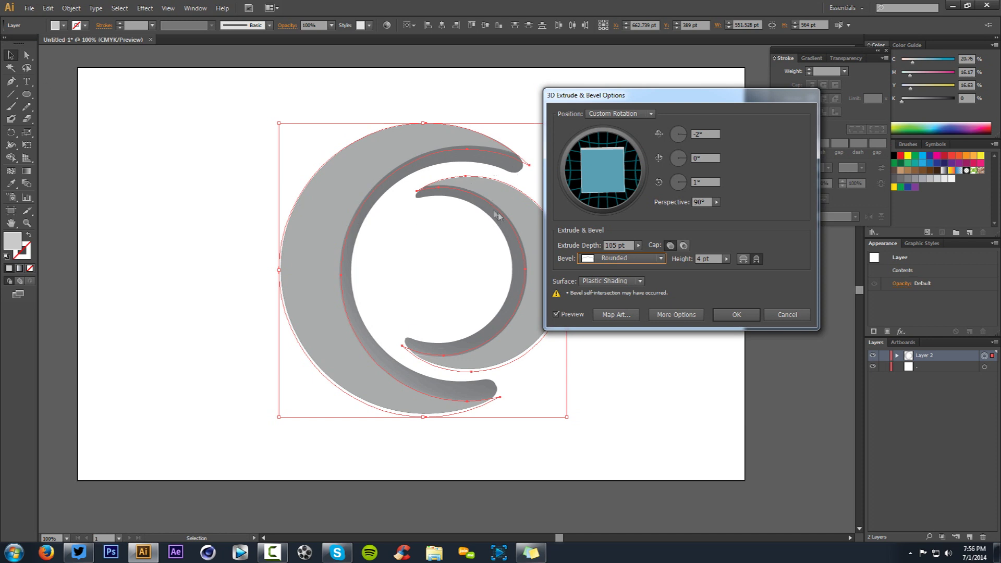
pyautogui.click(609, 259)
pyautogui.click(592, 266)
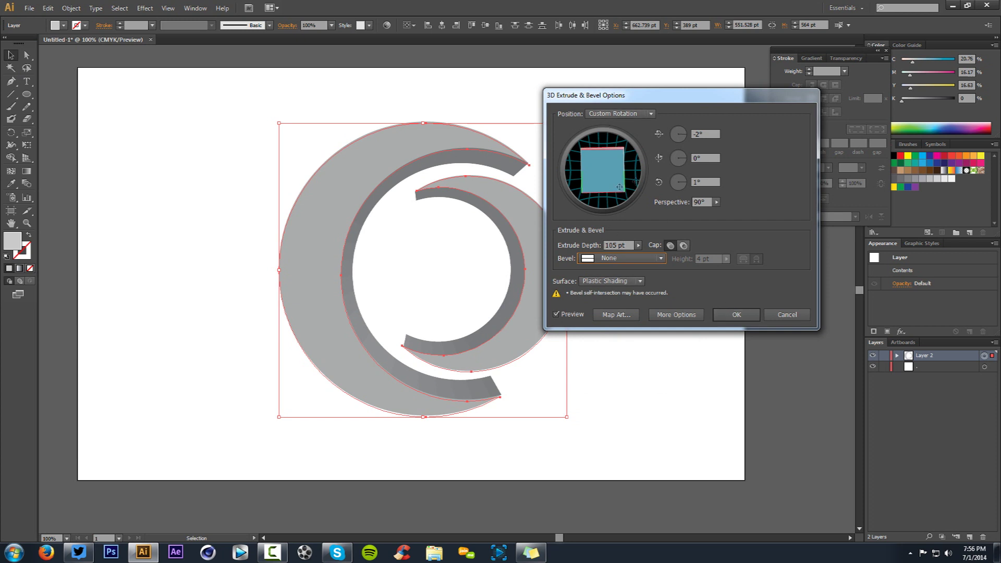
pyautogui.click(738, 316)
pyautogui.click(599, 212)
# Nudge the smaller crescent slightly upward.
pyautogui.click(563, 252)
pyautogui.moveTo(564, 252); pyautogui.dragTo(565, 252)
pyautogui.click(627, 237)
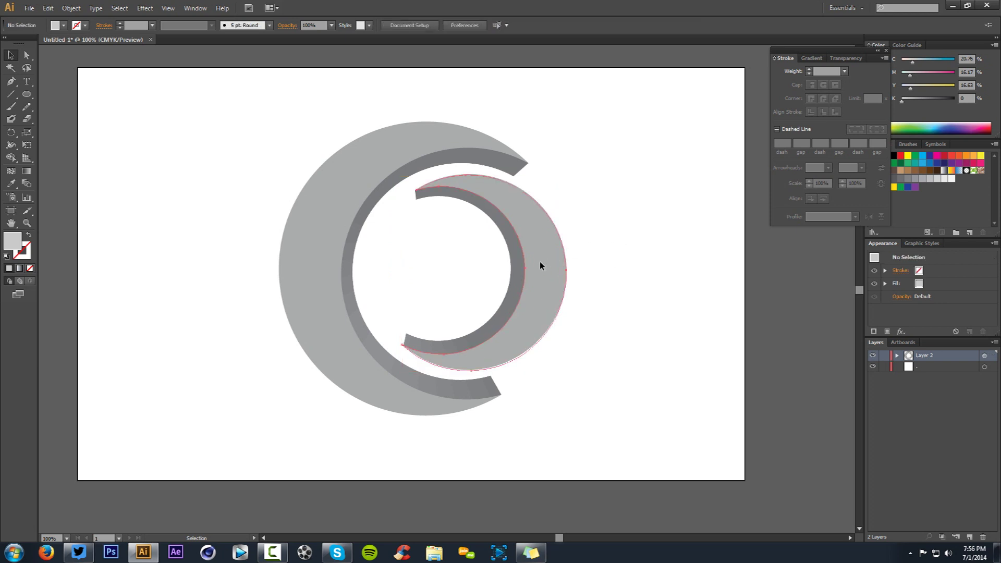
pyautogui.click(539, 261)
pyautogui.click(628, 249)
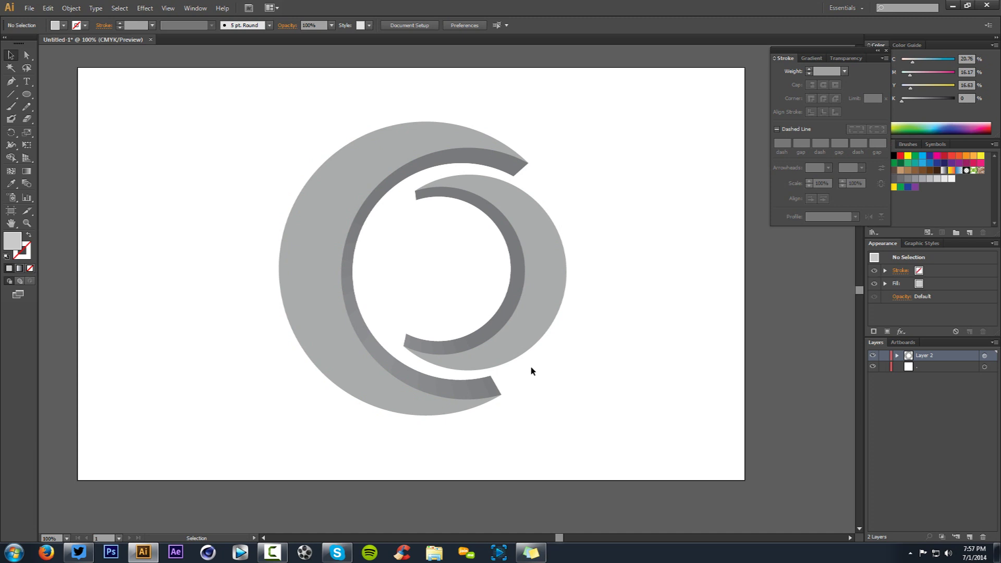
pyautogui.click(985, 355)
# Expand the crescents' 3D appearance into paths and unfold Layer 2's nested groups in the Layers panel.
pyautogui.click(71, 8)
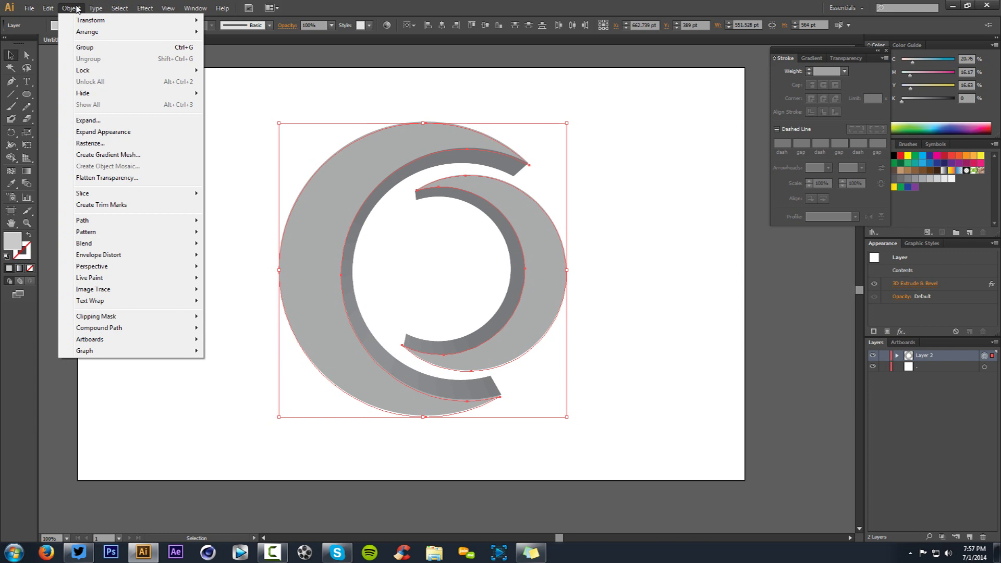
pyautogui.click(84, 134)
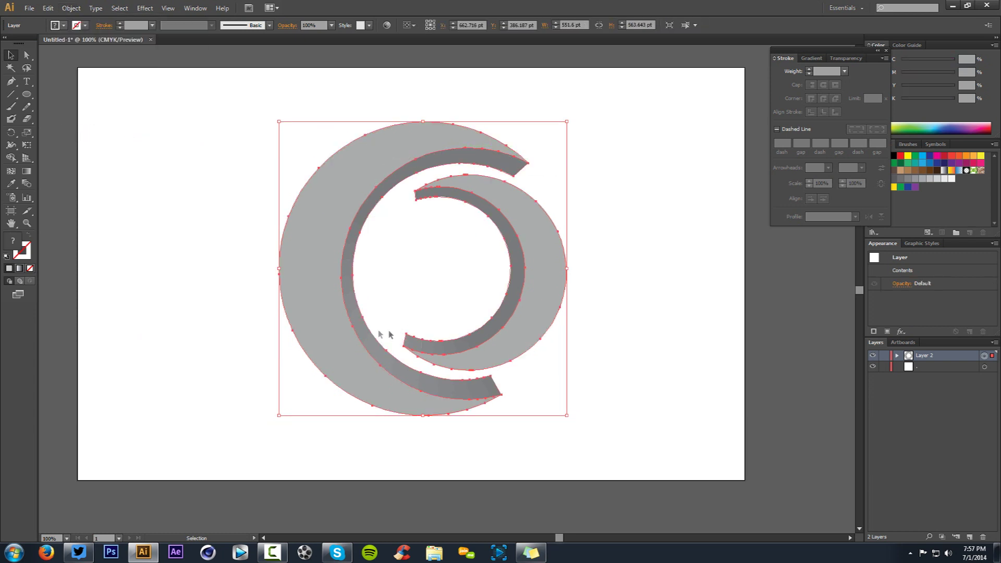
pyautogui.click(896, 355)
pyautogui.click(908, 367)
pyautogui.click(918, 378)
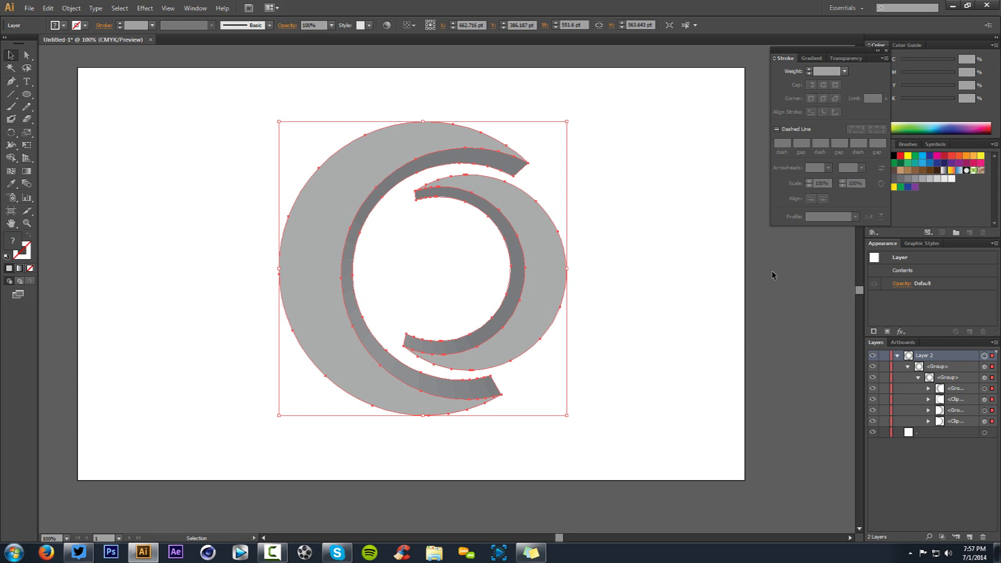
# Toggle the groups' visibility to identify the large and small crescent pieces.
pyautogui.click(624, 319)
pyautogui.click(873, 390)
pyautogui.click(873, 390)
pyautogui.click(874, 390)
pyautogui.click(873, 390)
pyautogui.click(873, 390)
pyautogui.click(874, 390)
pyautogui.click(873, 400)
pyautogui.click(873, 399)
pyautogui.click(873, 400)
pyautogui.click(873, 399)
pyautogui.click(873, 389)
pyautogui.click(873, 389)
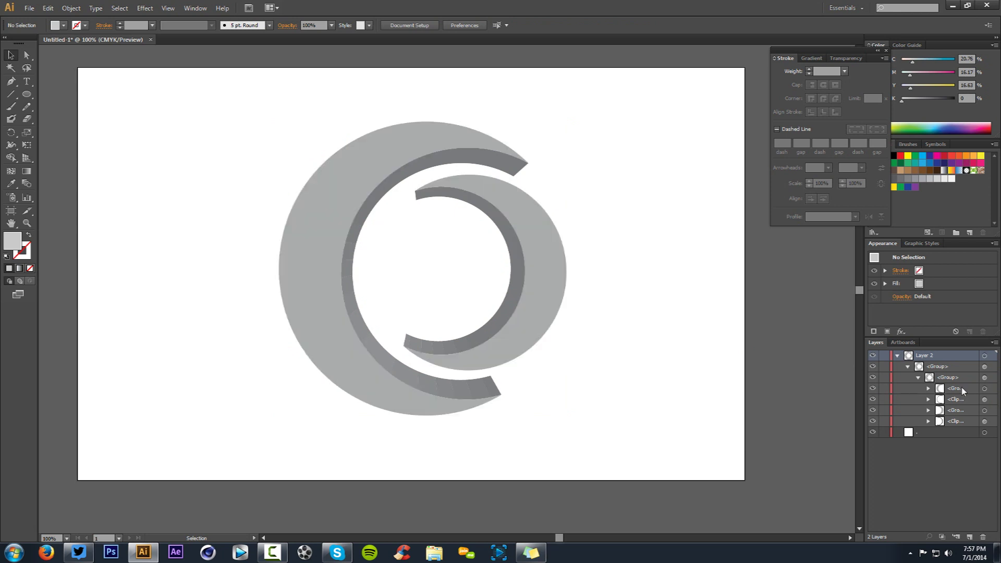
# Rename the large and small crescent groups to 'x'.
pyautogui.doubleClick(962, 389)
pyautogui.write('x')
pyautogui.doubleClick(954, 410)
pyautogui.write('x')
pyautogui.press('Return')
# Hide and show the front crescents and dark side arcs to check each piece.
pyautogui.click(914, 398)
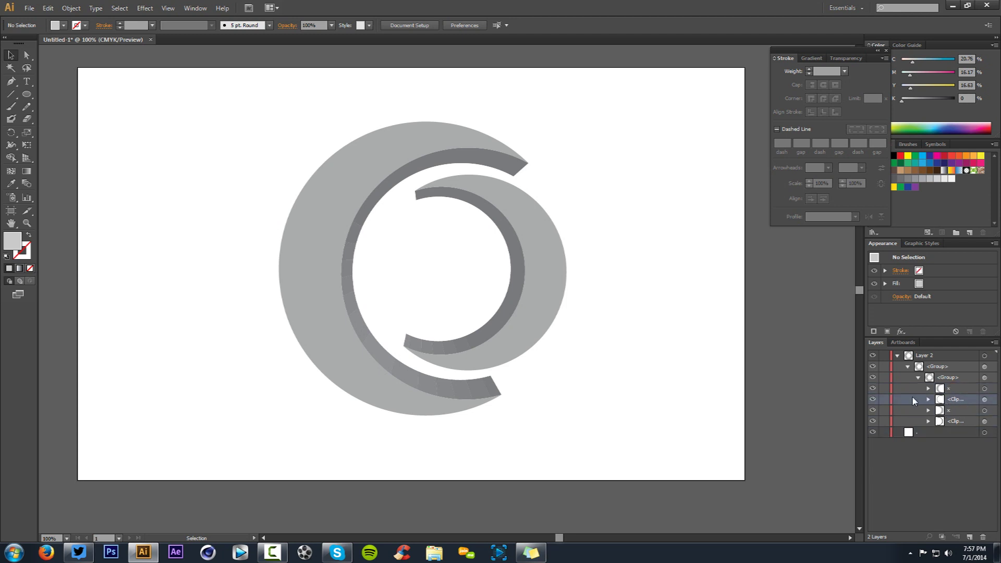
pyautogui.click(873, 389)
pyautogui.click(873, 389)
pyautogui.click(874, 389)
pyautogui.click(873, 389)
pyautogui.click(873, 389)
pyautogui.click(873, 389)
pyautogui.click(873, 410)
pyautogui.click(873, 389)
pyautogui.click(873, 389)
pyautogui.click(874, 410)
pyautogui.click(874, 399)
pyautogui.click(873, 399)
pyautogui.click(873, 421)
pyautogui.click(873, 422)
# Move both x pieces into a new layer named COVER.
pyautogui.click(954, 354)
pyautogui.click(969, 537)
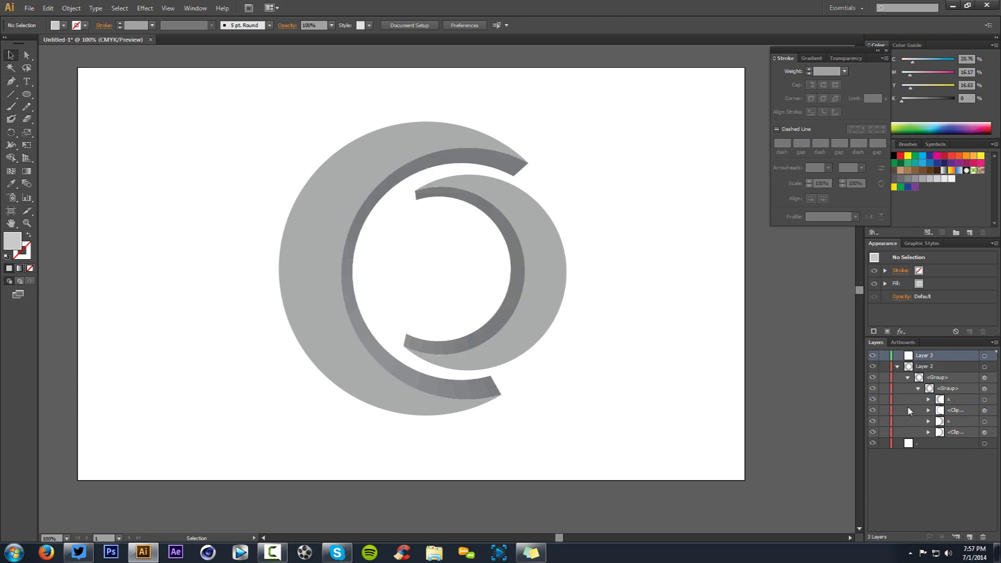
pyautogui.click(948, 400)
pyautogui.keyDown('ctrl'); pyautogui.click(961, 422); pyautogui.keyUp('ctrl')
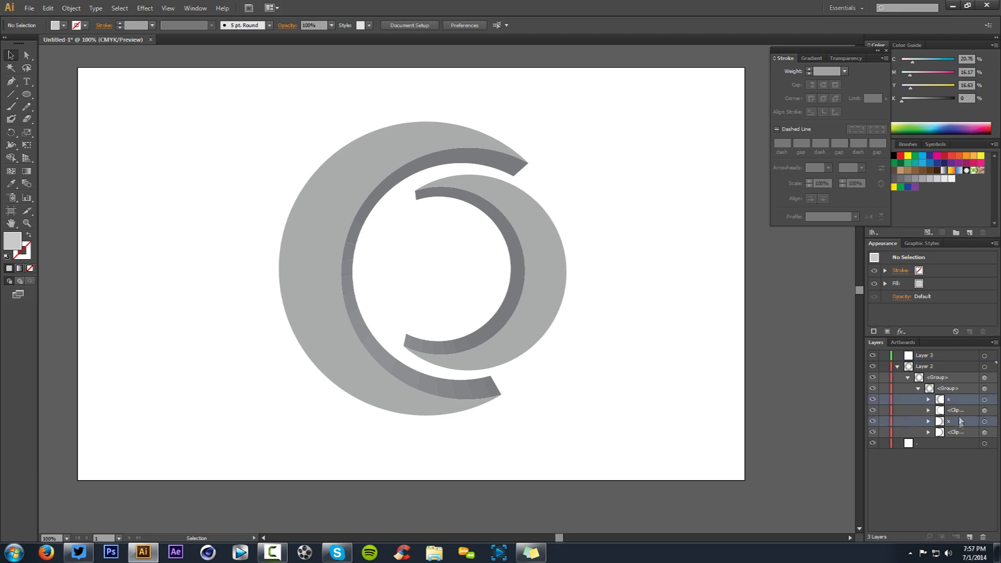
pyautogui.moveTo(958, 398); pyautogui.dragTo(918, 358)
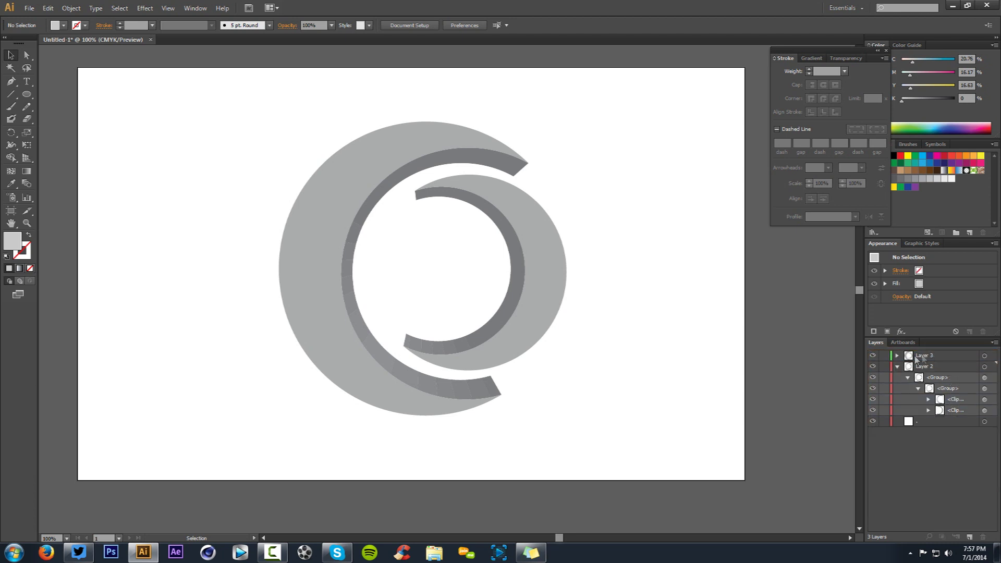
pyautogui.doubleClick(924, 356)
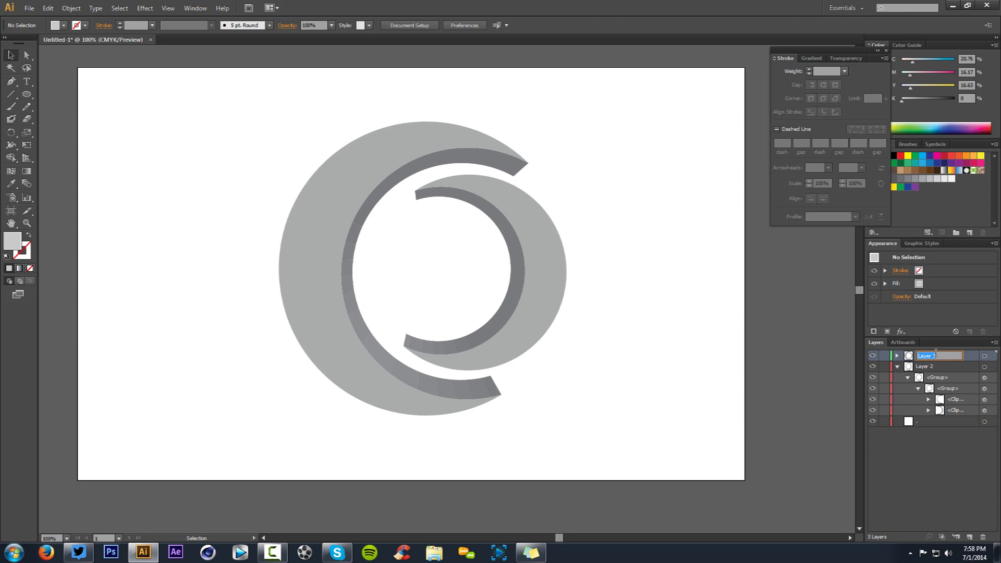
pyautogui.write('COVER')
pyautogui.press('Return')
# Move both clip groups into a new layer named 3D and delete the emptied Layer 2.
pyautogui.click(941, 367)
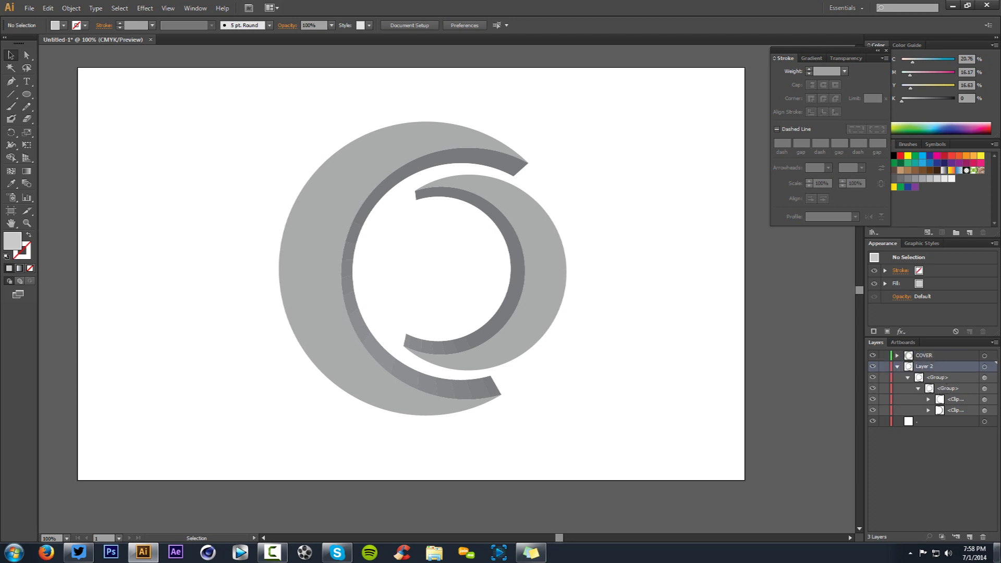
pyautogui.click(969, 537)
pyautogui.click(961, 411)
pyautogui.keyDown('shift'); pyautogui.click(959, 420); pyautogui.keyUp('shift')
pyautogui.moveTo(968, 410); pyautogui.dragTo(934, 368)
pyautogui.doubleClick(929, 366)
pyautogui.write('3')
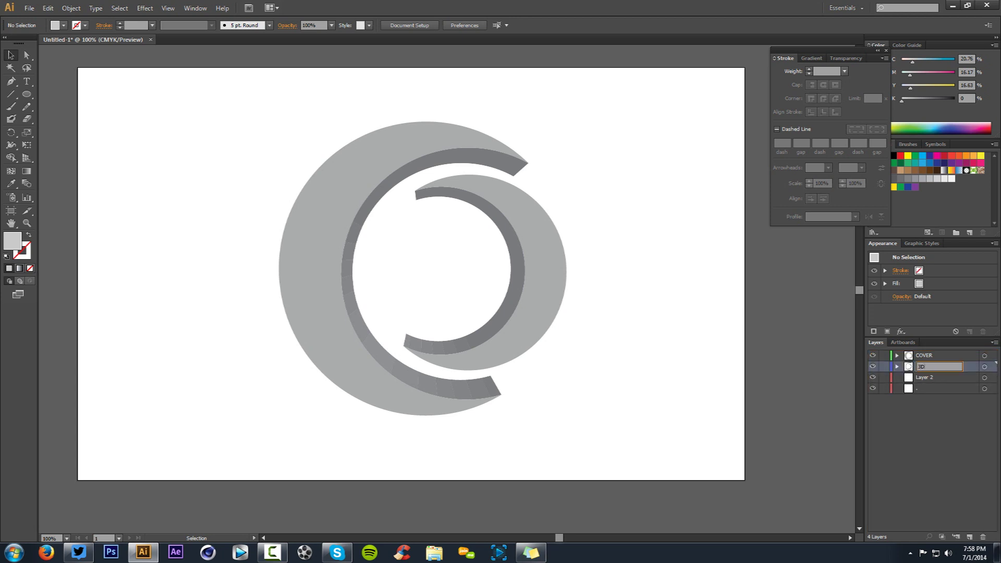
pyautogui.write('D')
pyautogui.moveTo(929, 377); pyautogui.dragTo(983, 537)
# Toggle the COVER and 3D layers' visibility to verify their contents, leaving 3D active.
pyautogui.click(873, 355)
pyautogui.click(872, 355)
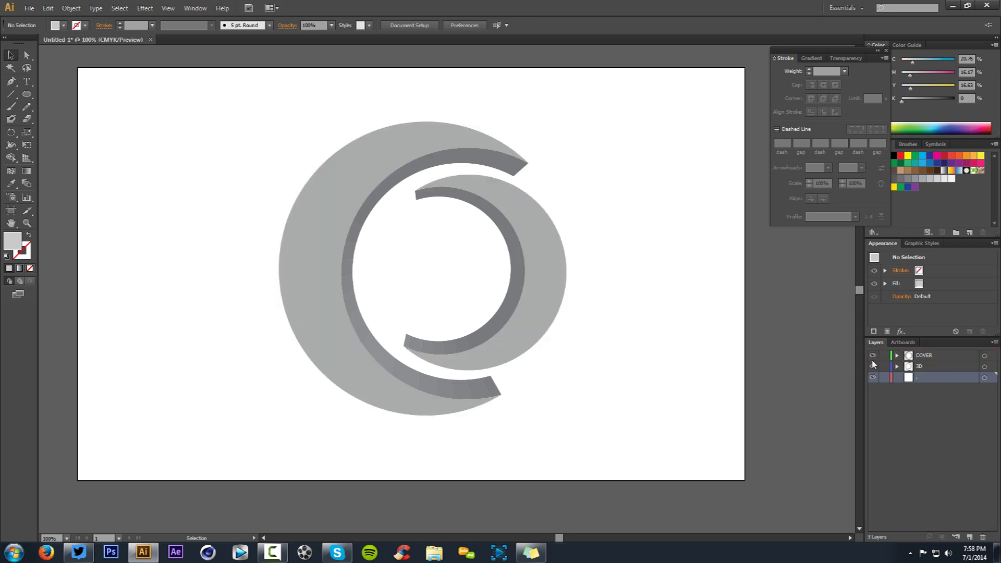
pyautogui.click(873, 366)
pyautogui.click(873, 366)
pyautogui.click(873, 366)
pyautogui.click(873, 366)
pyautogui.click(928, 366)
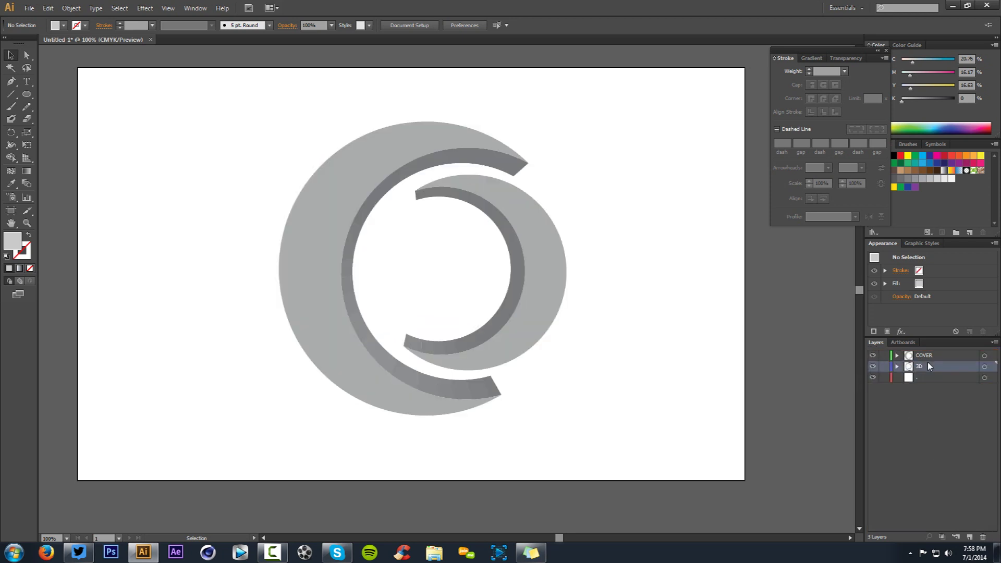
# Select all dark arcs on the 3D layer and merge them with Pathfinder Unite.
pyautogui.click(984, 366)
pyautogui.click(195, 8)
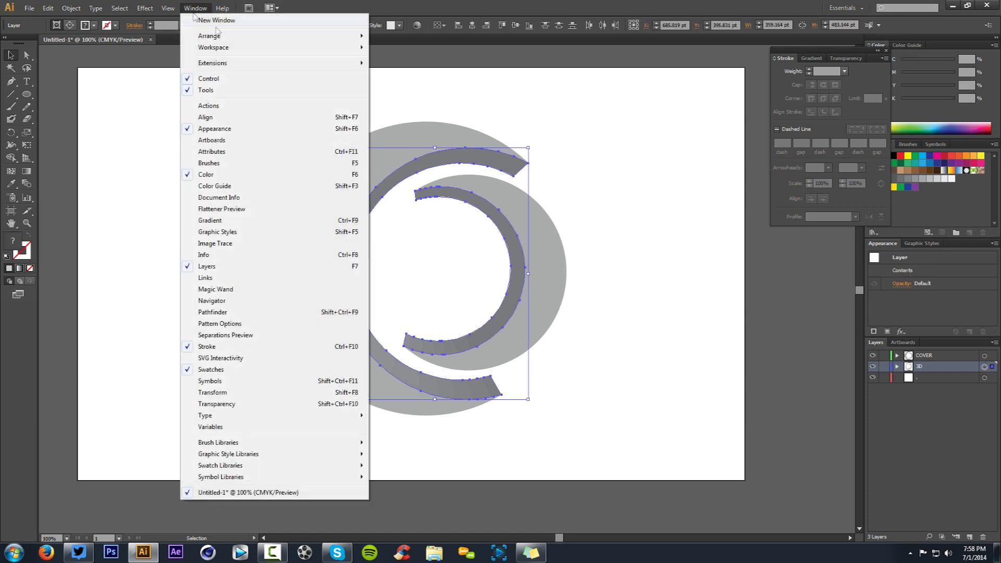
pyautogui.click(225, 313)
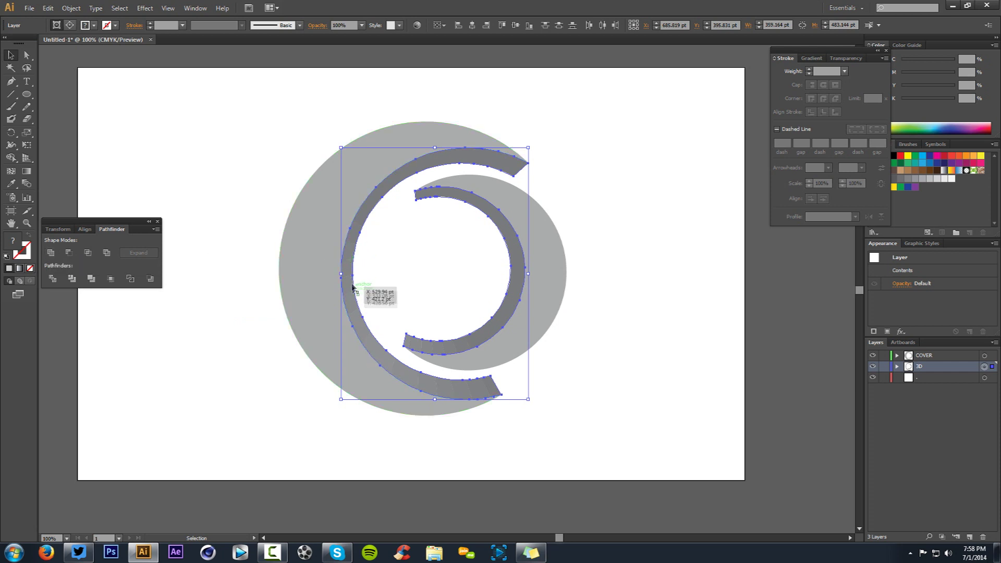
pyautogui.click(56, 255)
pyautogui.click(207, 173)
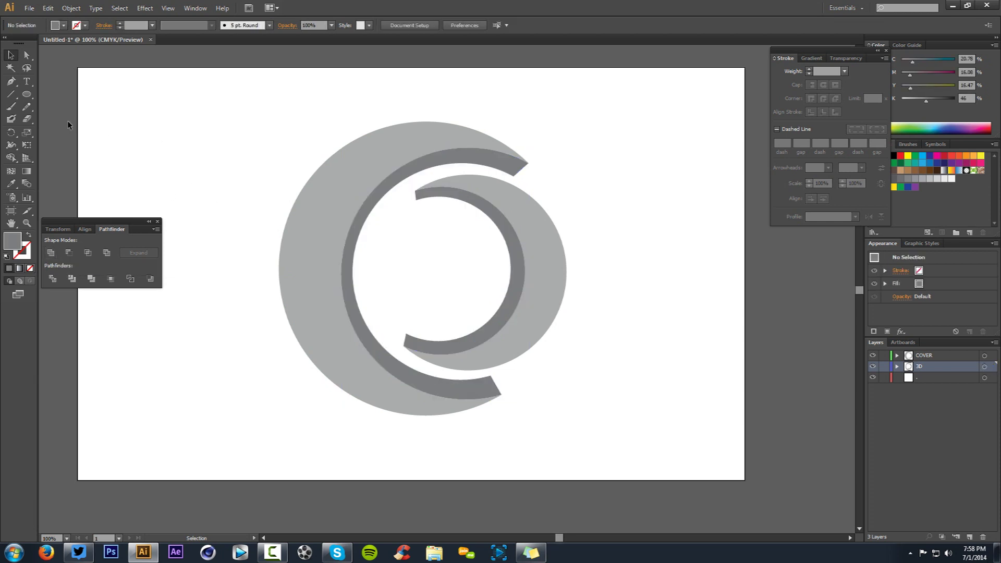
pyautogui.click(157, 221)
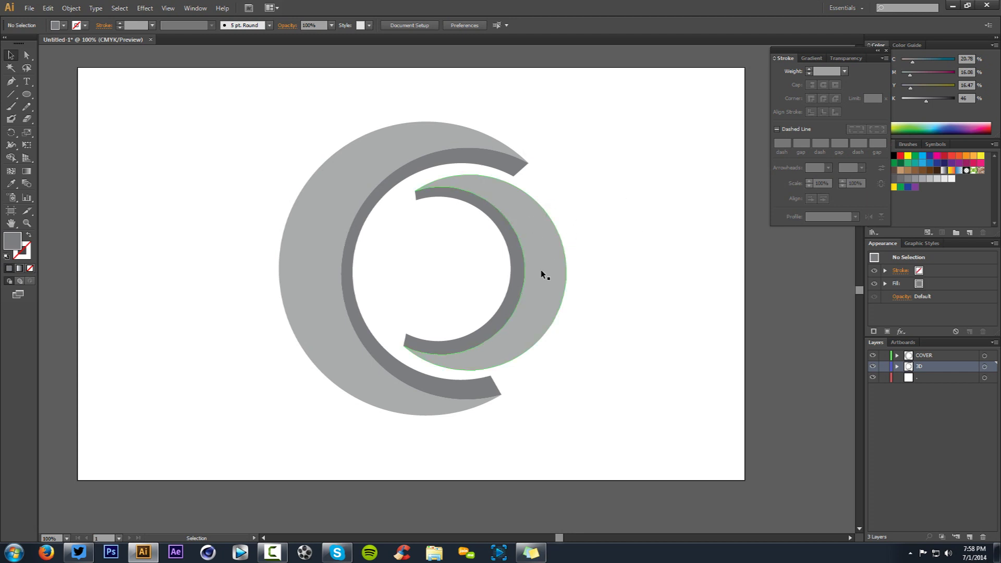
# Give the COVER layer artwork a gradient fill and set the left stop to orange, starting from the red swatch.
pyautogui.click(943, 356)
pyautogui.click(984, 357)
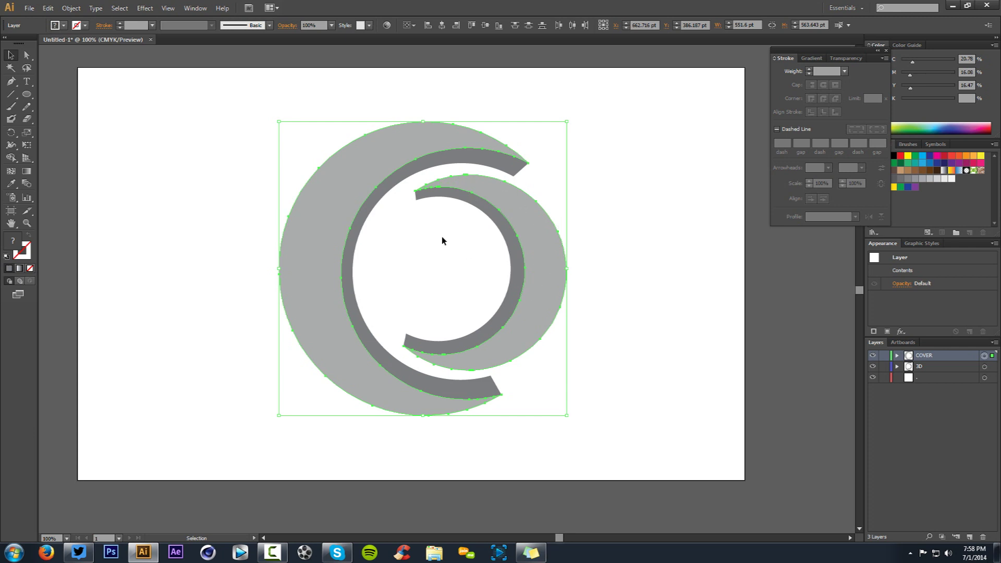
pyautogui.click(20, 268)
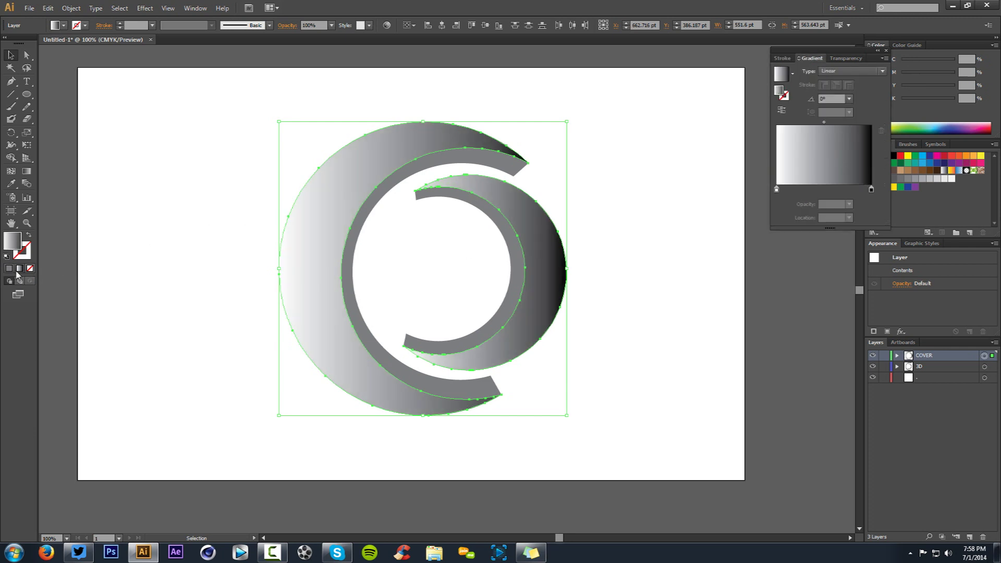
pyautogui.doubleClick(776, 188)
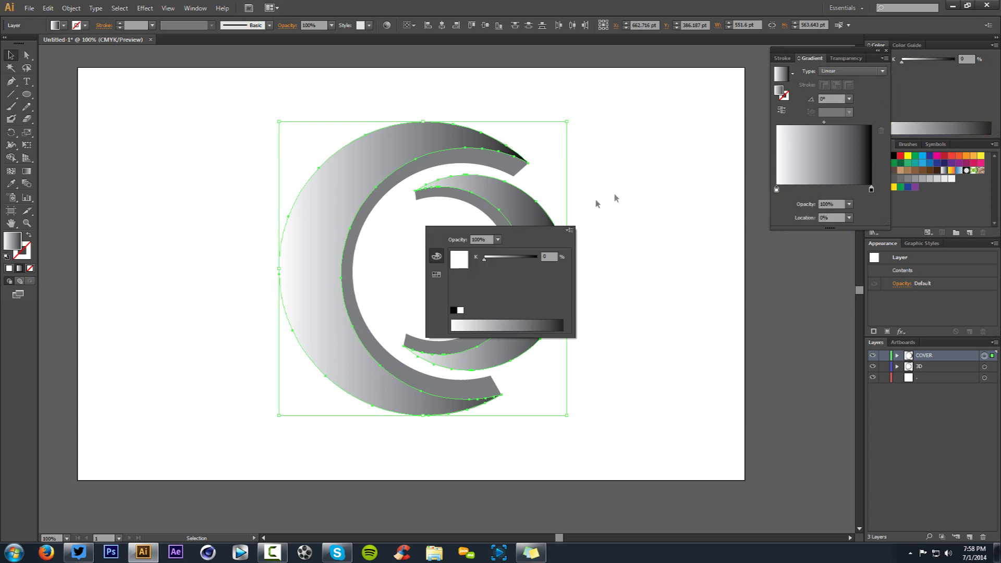
pyautogui.click(436, 274)
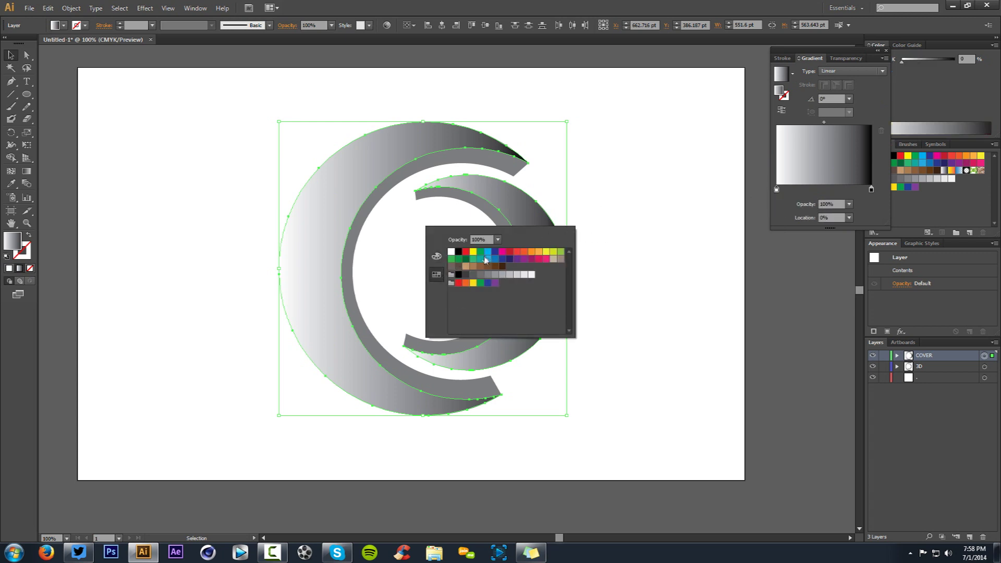
pyautogui.click(466, 251)
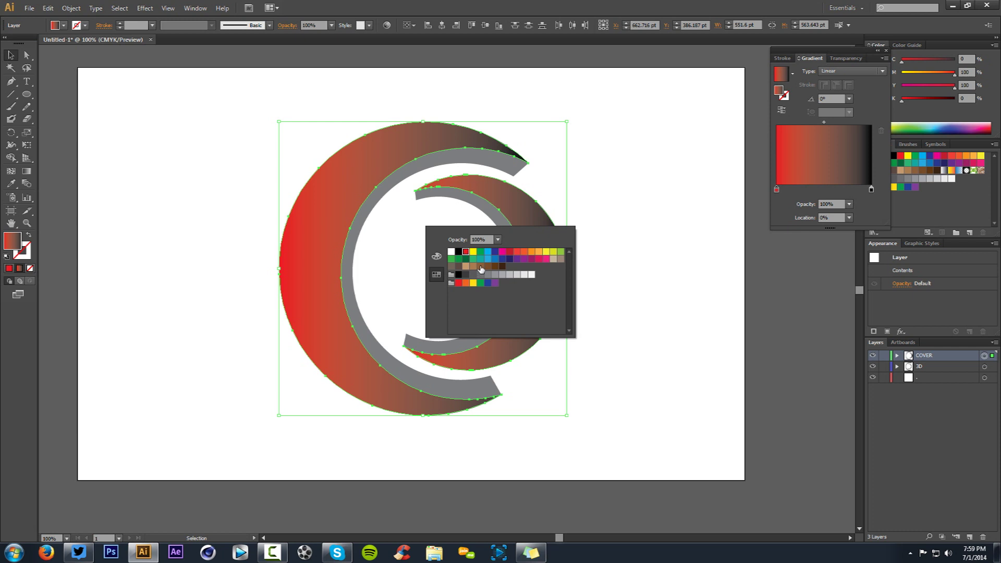
pyautogui.click(437, 256)
pyautogui.moveTo(536, 275); pyautogui.dragTo(532, 271)
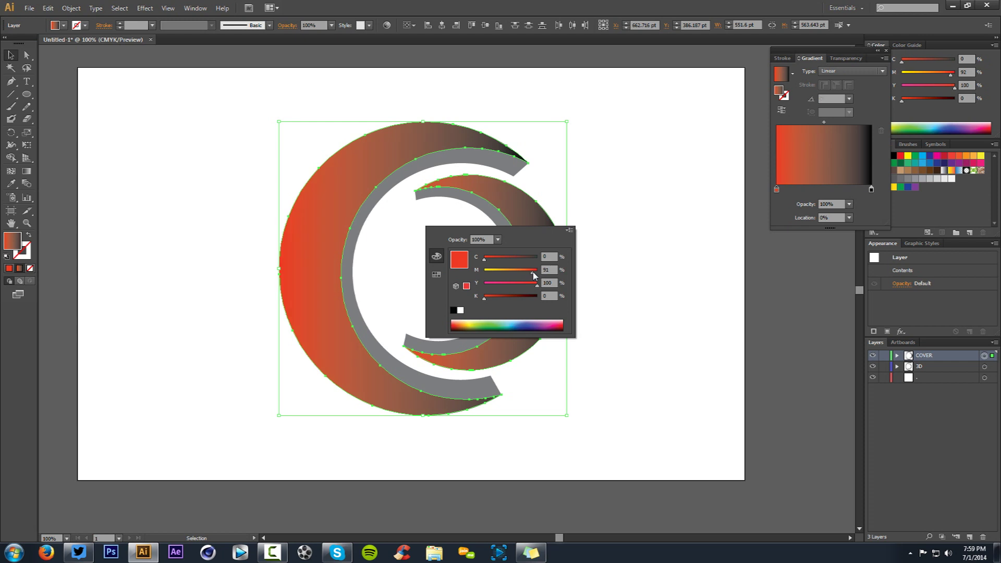
# Change the black right gradient stop to a slightly orange red, then deselect to judge.
pyautogui.click(871, 190)
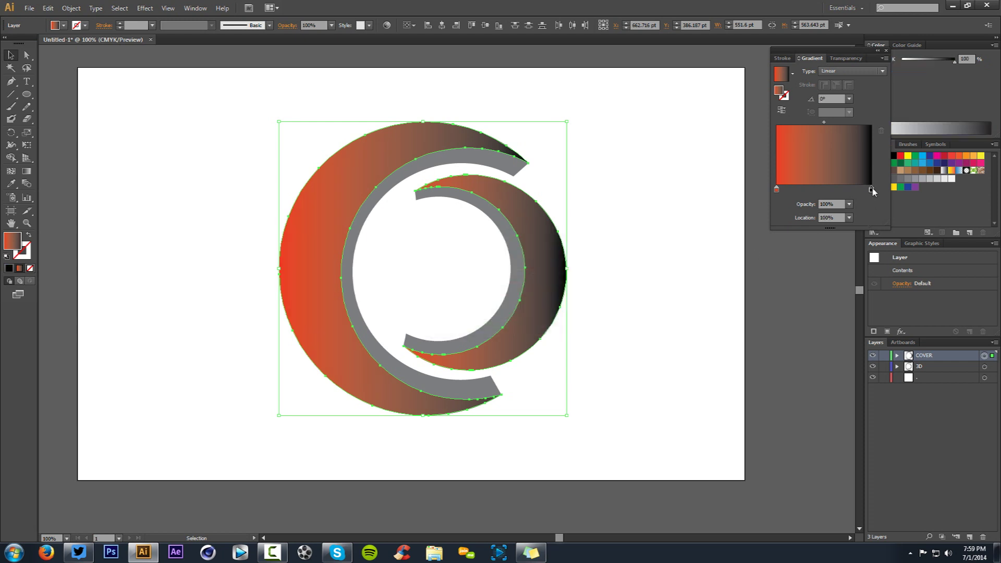
pyautogui.click(437, 275)
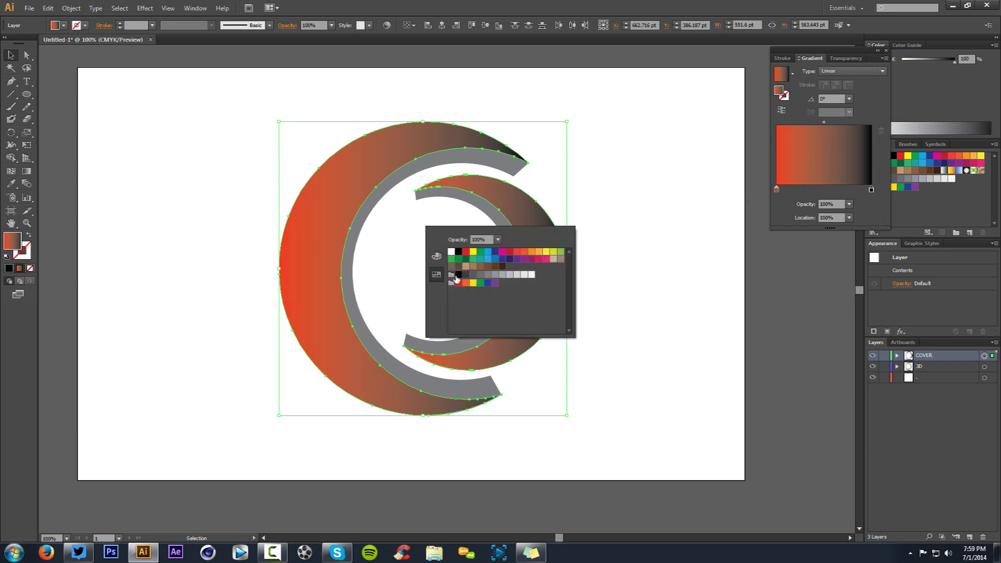
pyautogui.click(465, 253)
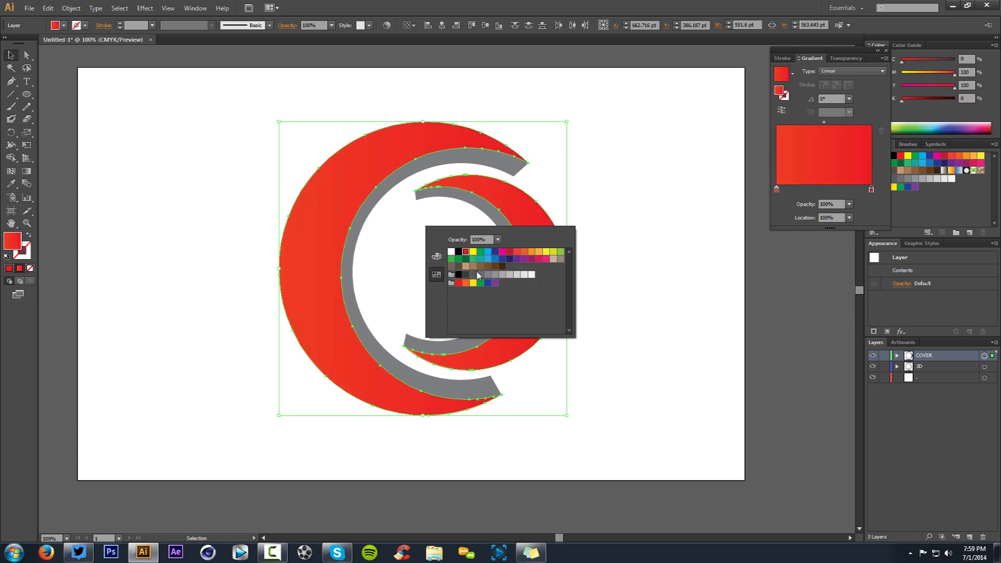
pyautogui.click(436, 256)
pyautogui.click(533, 271)
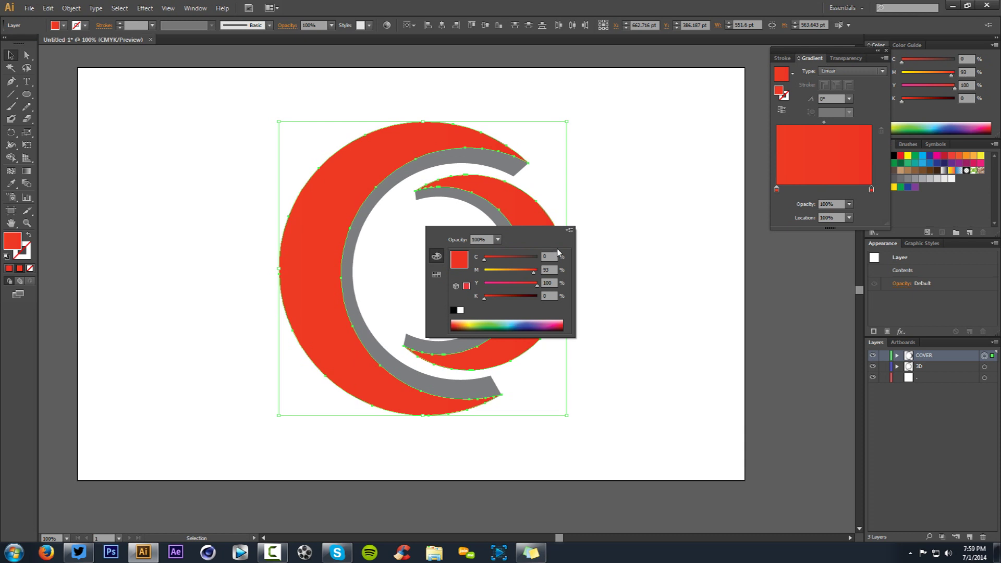
pyautogui.click(621, 227)
pyautogui.click(622, 226)
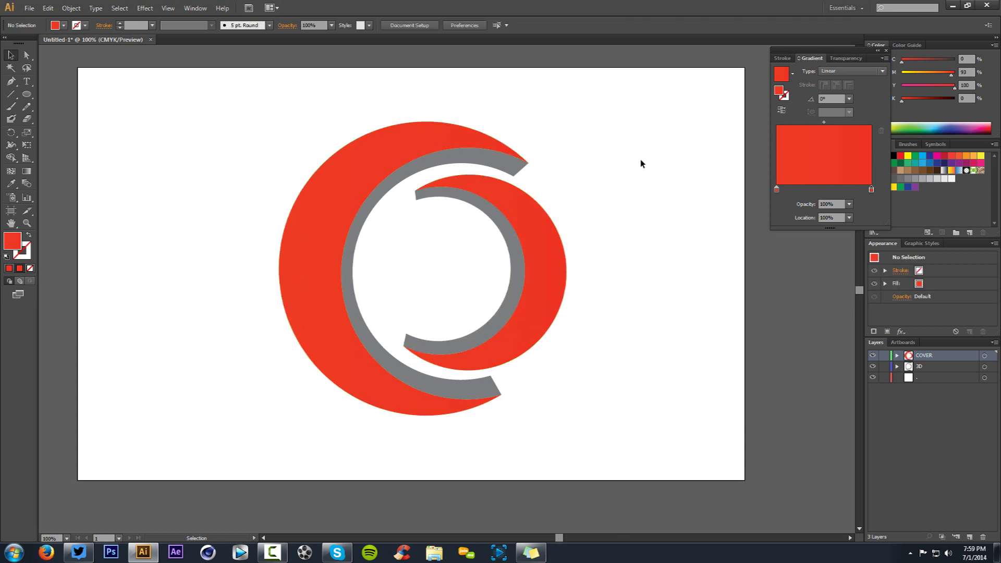
# Push the left gradient stop toward orange, then tone it back toward red-orange.
pyautogui.doubleClick(777, 189)
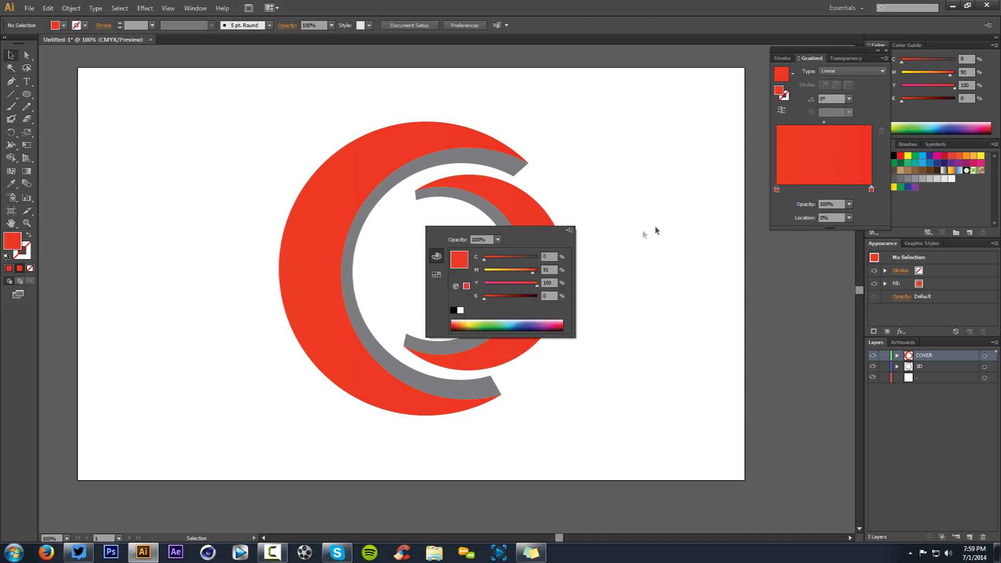
pyautogui.moveTo(529, 272); pyautogui.dragTo(517, 274)
pyautogui.press('Return')
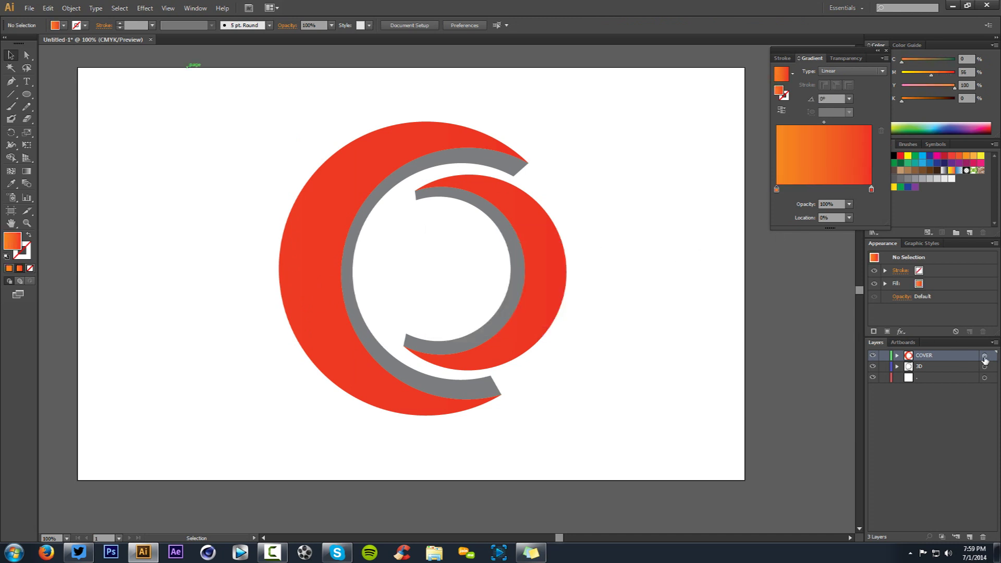
pyautogui.doubleClick(777, 191)
pyautogui.moveTo(532, 273); pyautogui.dragTo(525, 272)
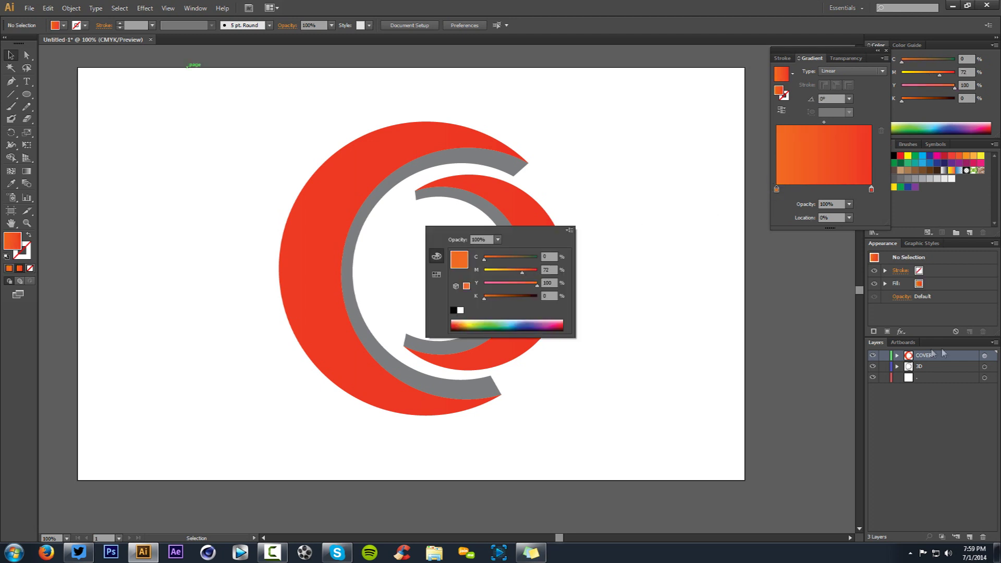
# Reselect the COVER artwork, fine-tune the left stop to a slightly redder orange, and check the result.
pyautogui.click(985, 355)
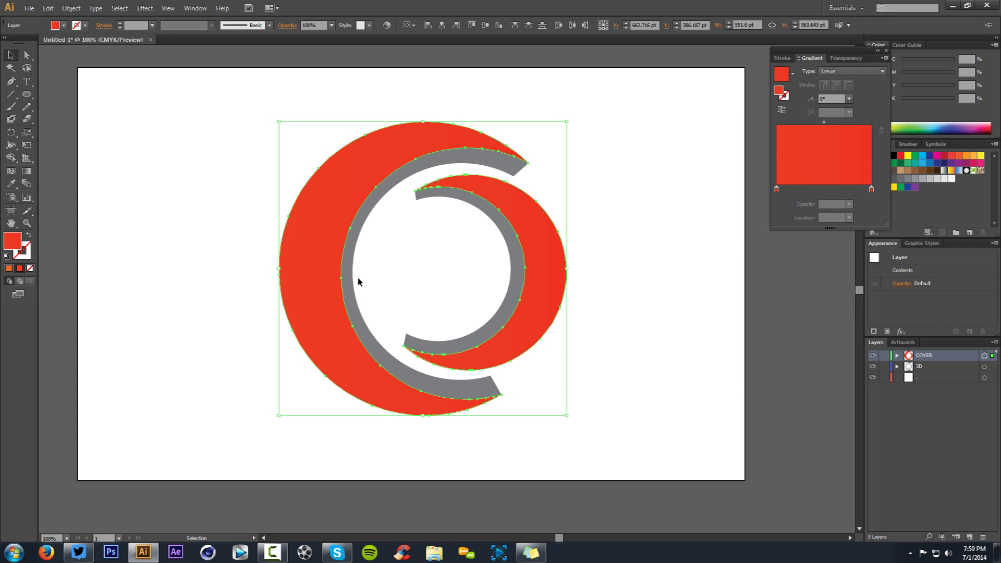
pyautogui.click(543, 258)
pyautogui.click(984, 356)
pyautogui.doubleClick(777, 191)
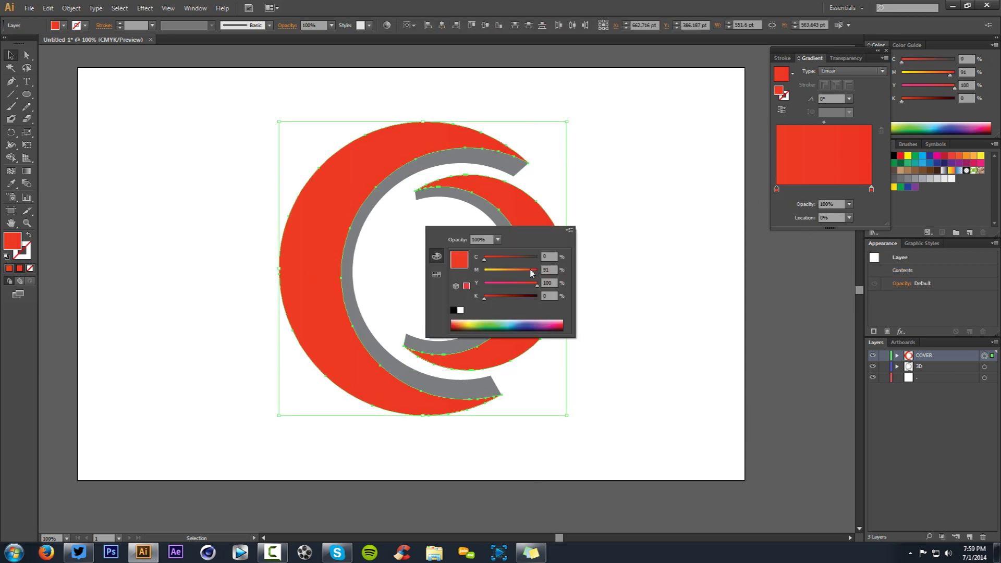
pyautogui.moveTo(533, 272); pyautogui.dragTo(529, 274)
pyautogui.click(617, 255)
pyautogui.click(618, 255)
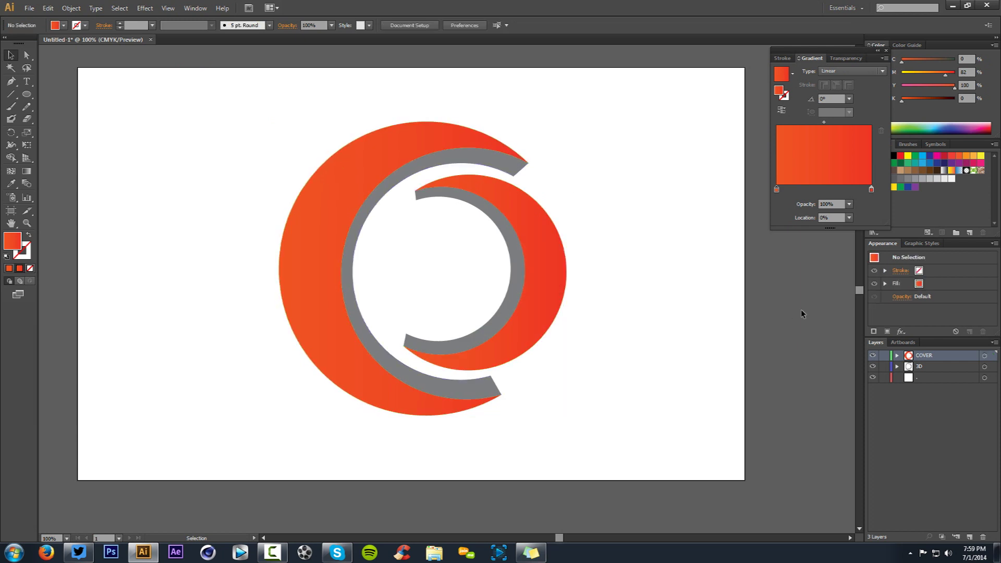
pyautogui.click(984, 355)
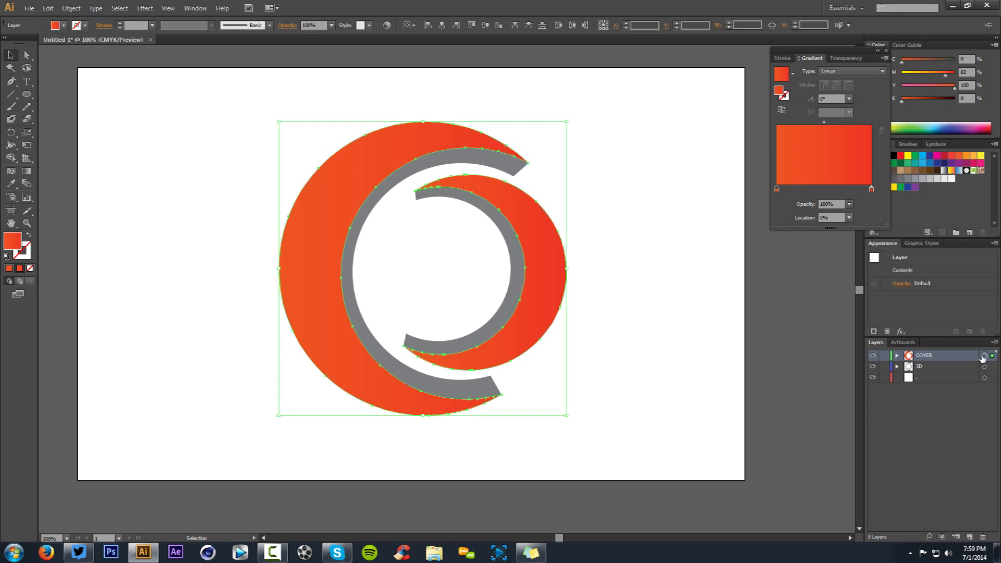
pyautogui.click(636, 325)
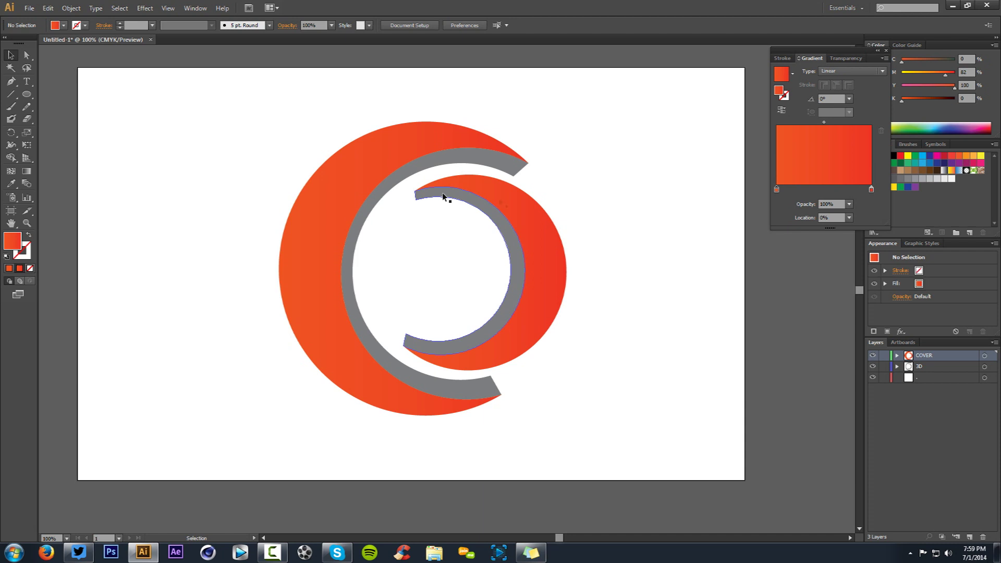
# Fill the 3D layer's grey arcs with a gradient from light grey (K 10) to near-white (K 5).
pyautogui.click(984, 367)
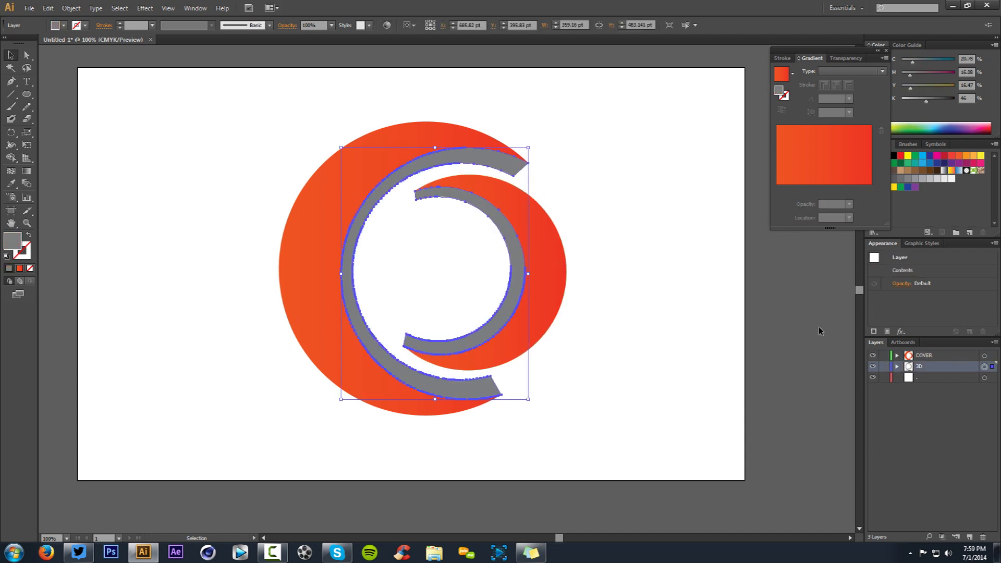
pyautogui.click(20, 268)
pyautogui.doubleClick(776, 189)
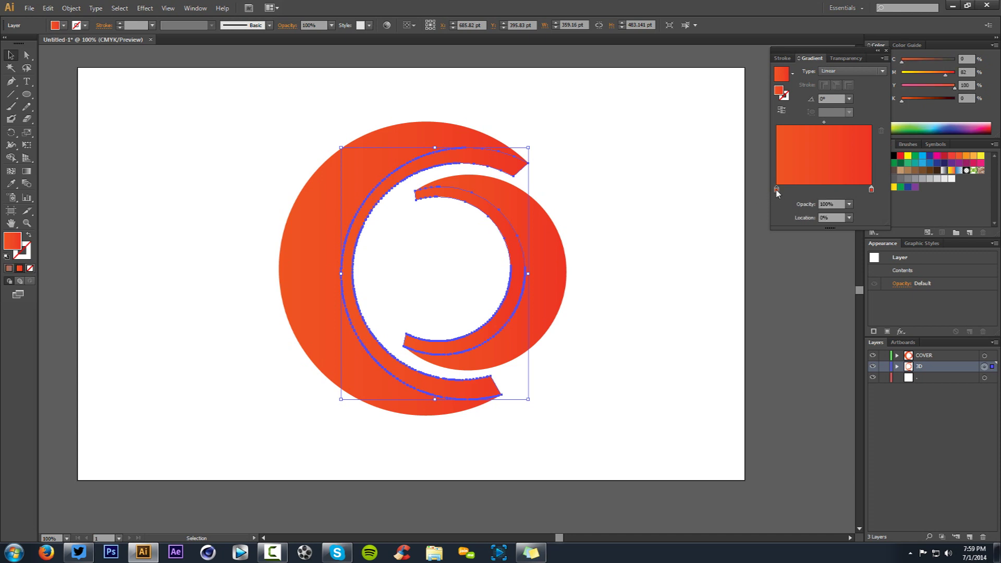
pyautogui.click(436, 274)
pyautogui.click(524, 280)
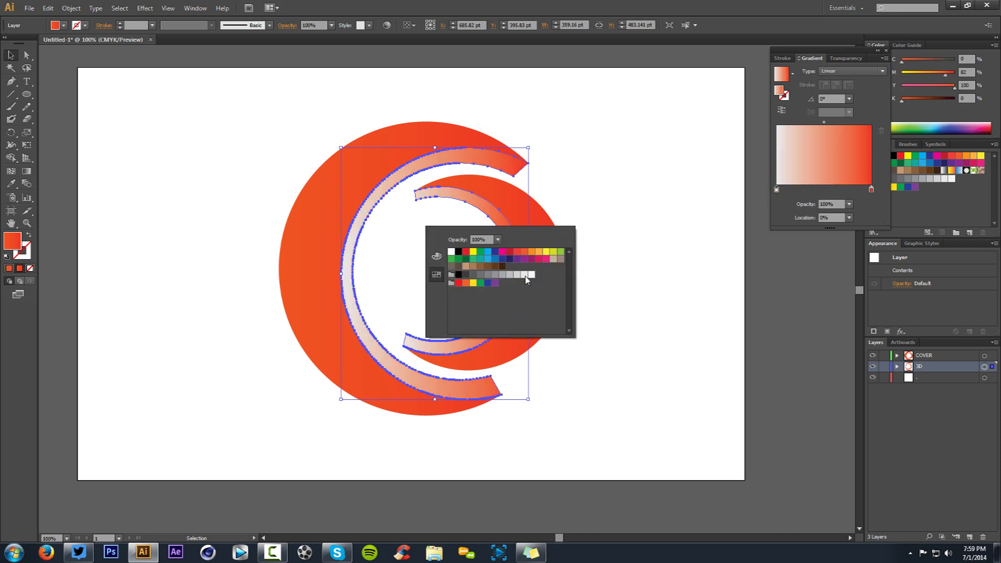
pyautogui.doubleClick(872, 188)
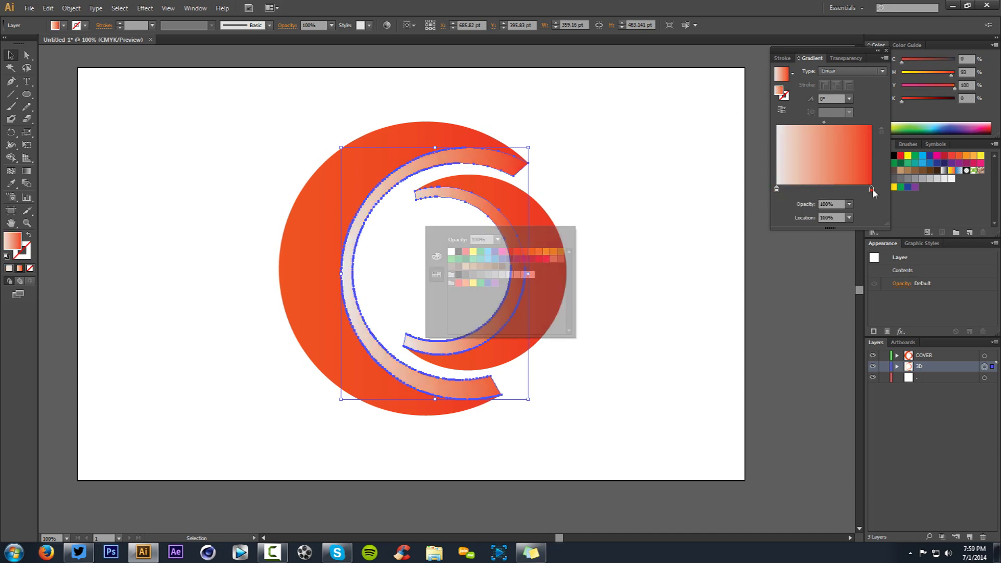
pyautogui.click(466, 274)
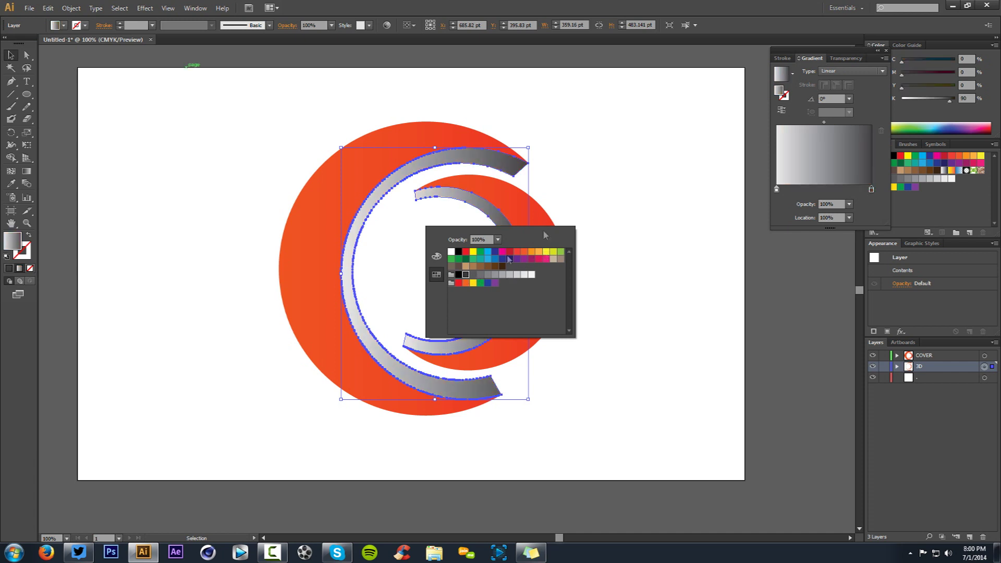
pyautogui.click(532, 275)
pyautogui.click(633, 253)
pyautogui.click(634, 256)
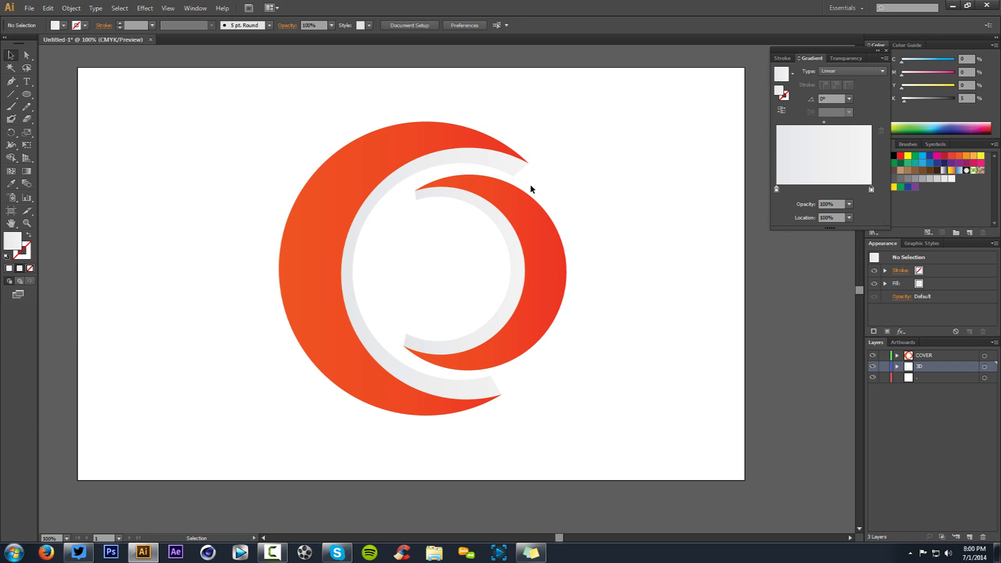
# Lock the COVER layer so the red artwork can't be edited.
pyautogui.scroll(2, 530, 183)
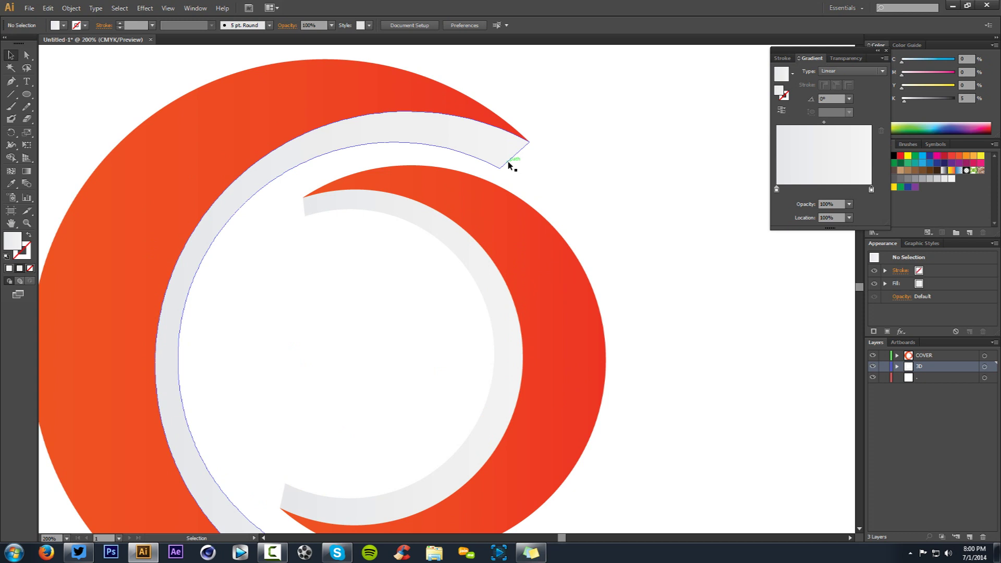
pyautogui.scroll(3, 508, 161)
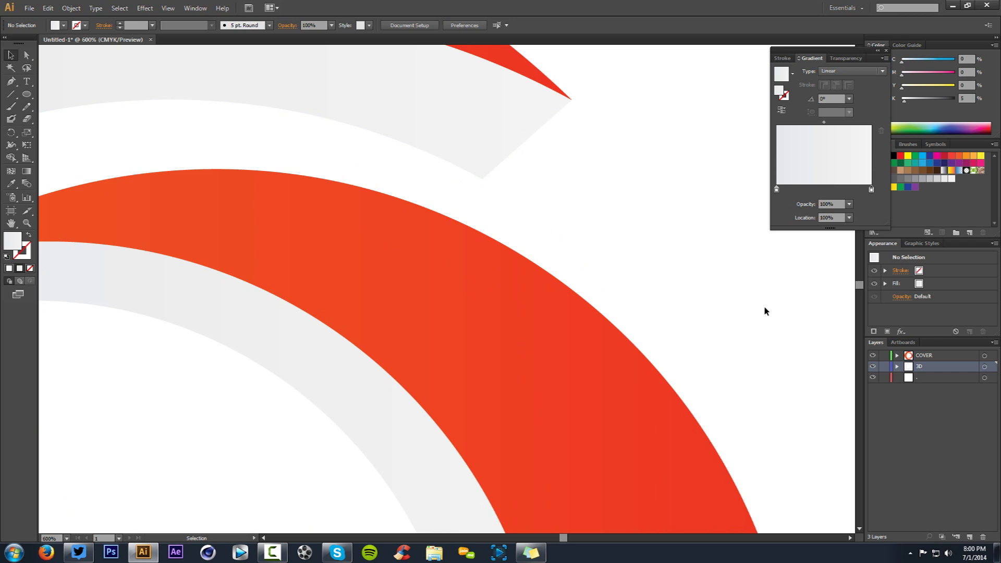
pyautogui.click(884, 355)
pyautogui.click(872, 355)
pyautogui.click(873, 355)
# Round the outer arc's sharp upper tip with Convert Anchor Point, then reshape its handle with Direct Selection.
pyautogui.click(10, 81)
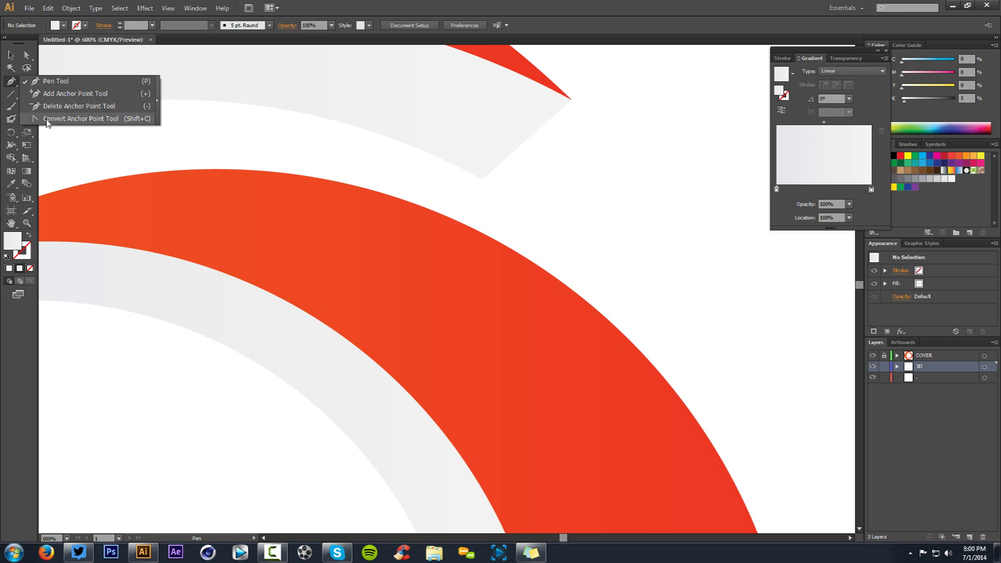
pyautogui.click(68, 119)
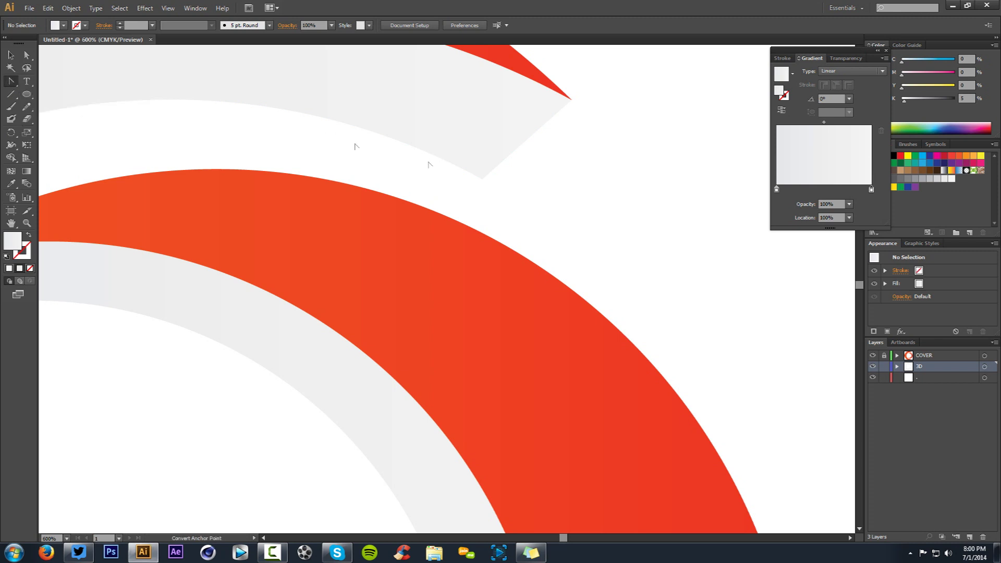
pyautogui.click(482, 178)
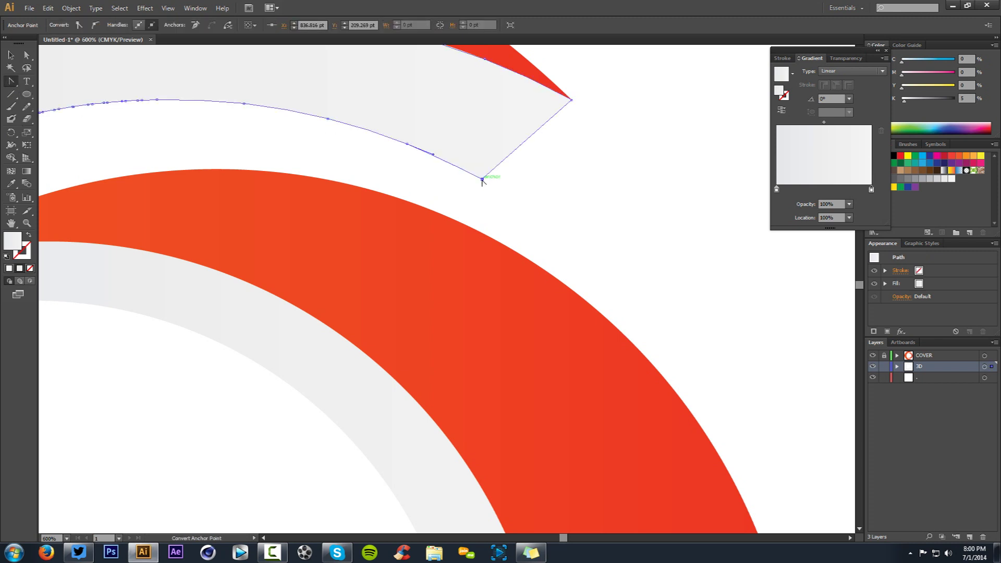
pyautogui.moveTo(483, 180); pyautogui.dragTo(505, 184)
pyautogui.doubleClick(27, 55)
pyautogui.click(553, 363)
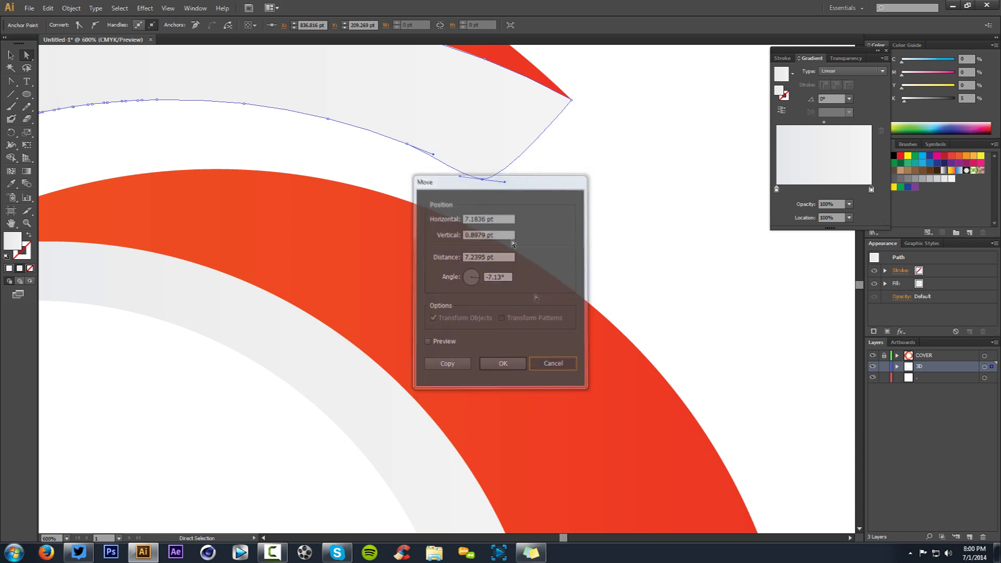
pyautogui.moveTo(504, 183); pyautogui.dragTo(558, 194)
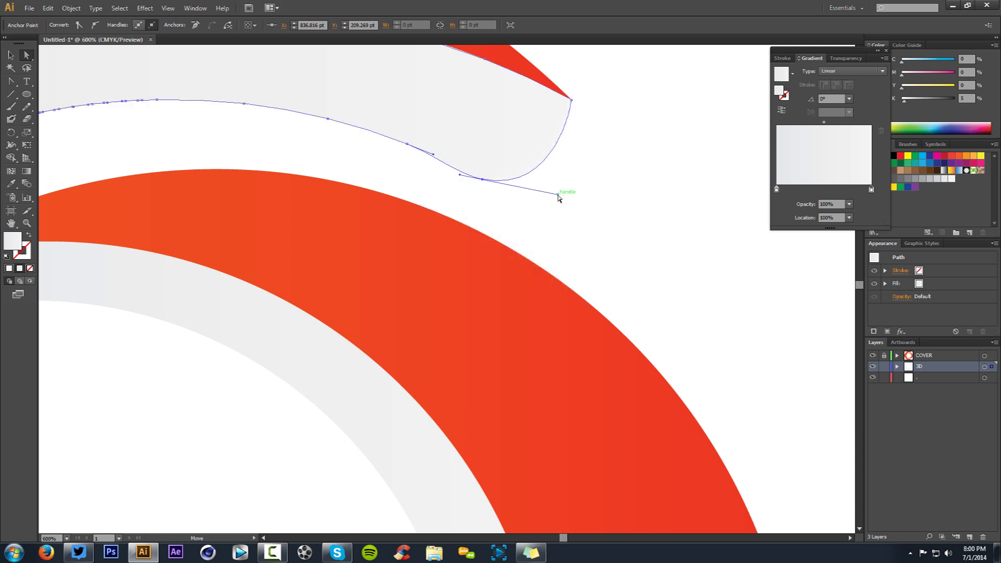
pyautogui.click(587, 186)
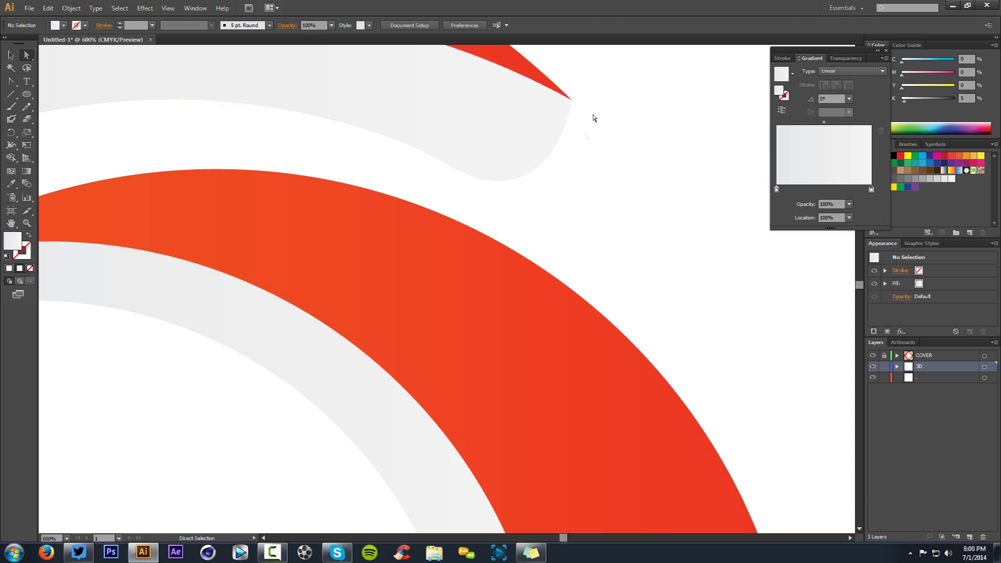
# Round the outer grey band's lower tip with Convert Anchor Point, then bend its handle with Direct Selection.
pyautogui.scroll(-3, 599, 146)
pyautogui.scroll(-3, 605, 167)
pyautogui.scroll(5, 574, 487)
pyautogui.moveTo(574, 487); pyautogui.dragTo(629, 394)
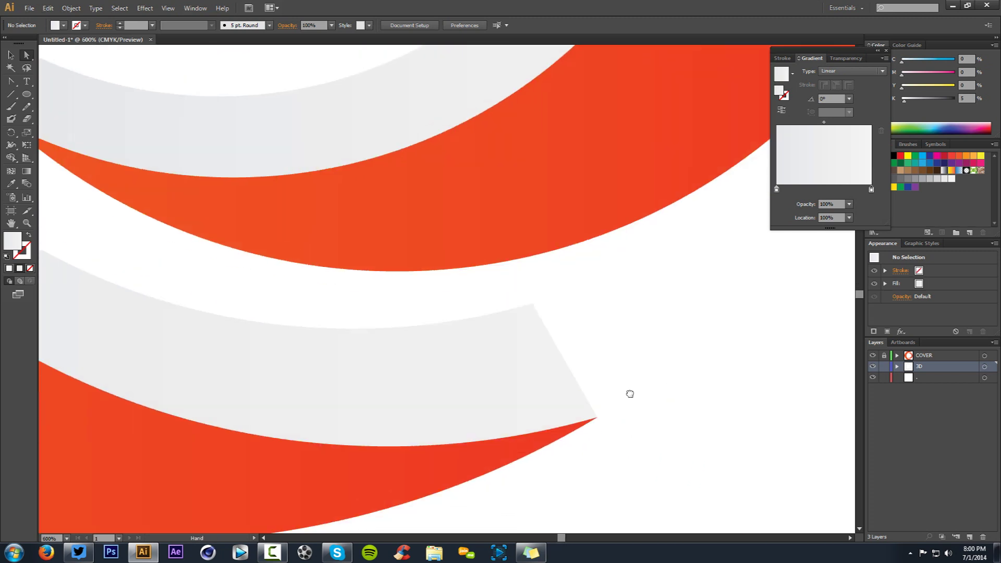
pyautogui.click(12, 86)
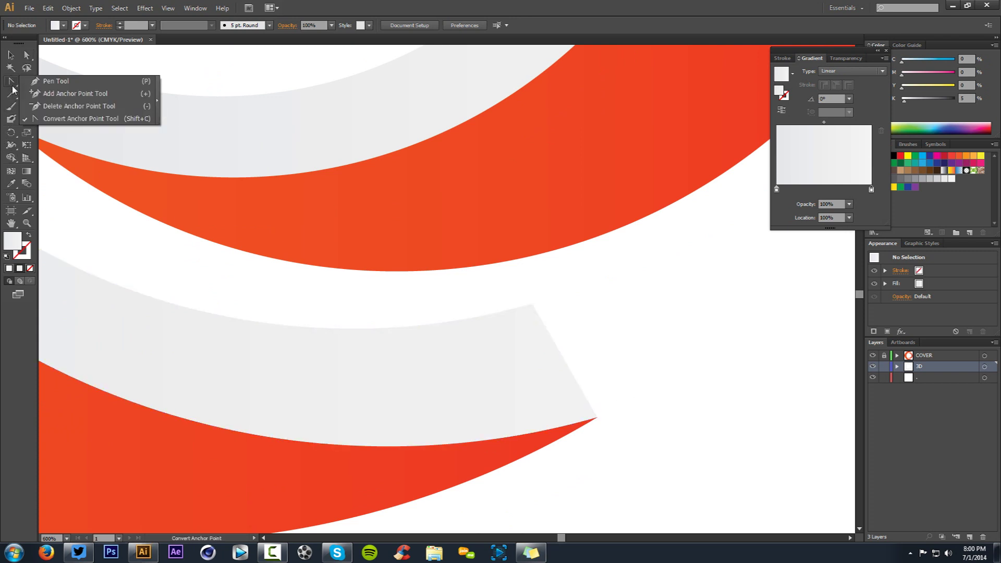
pyautogui.click(81, 119)
pyautogui.click(598, 418)
pyautogui.moveTo(598, 418); pyautogui.dragTo(603, 410)
pyautogui.click(26, 57)
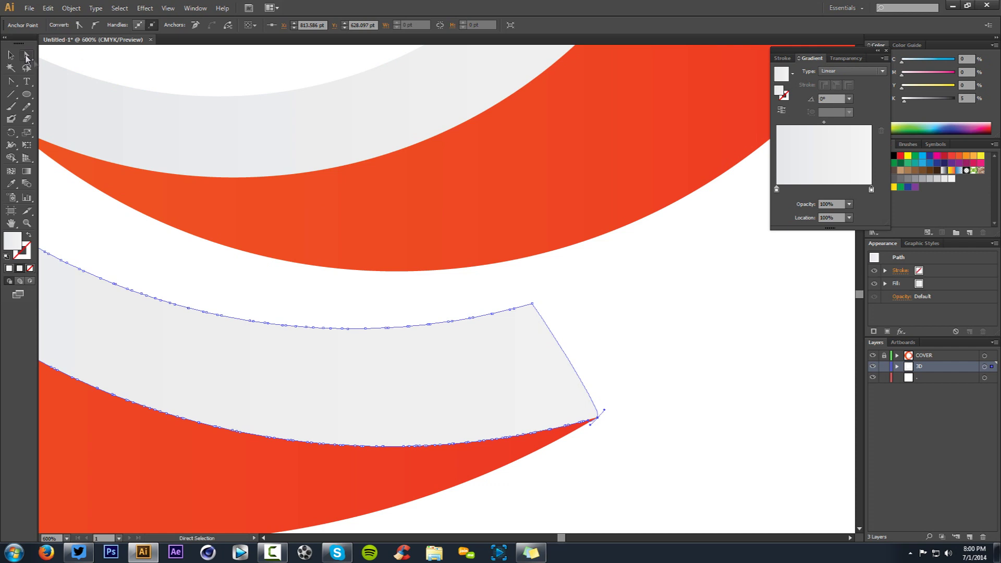
pyautogui.moveTo(604, 410); pyautogui.dragTo(644, 329)
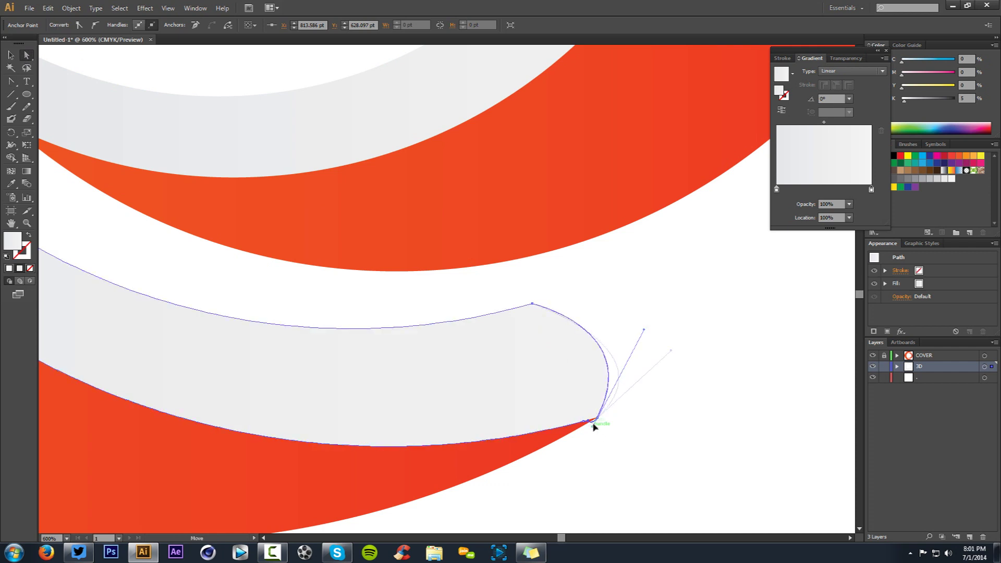
pyautogui.click(620, 420)
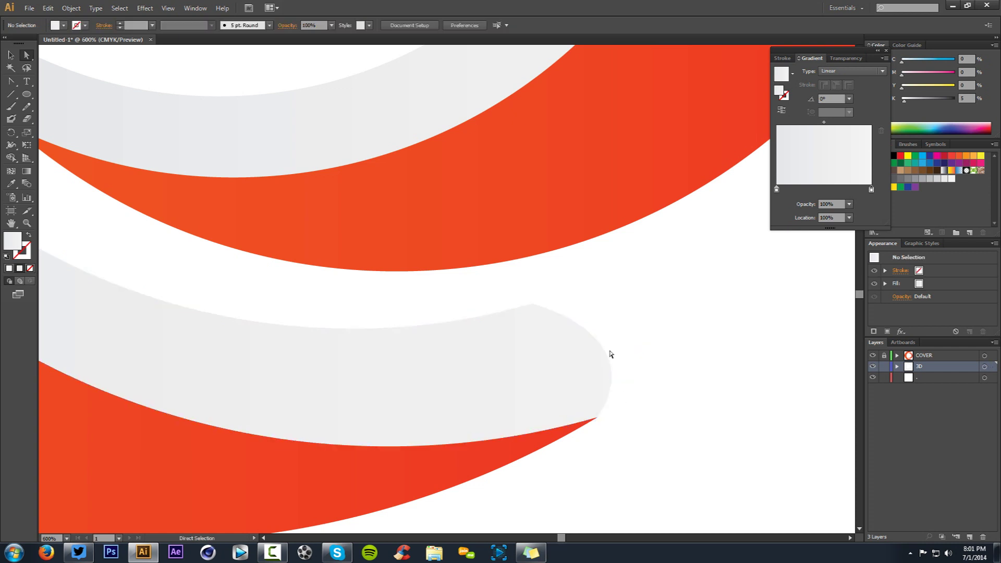
# Zoom out to the whole logo and inspect the outer band's tip points.
pyautogui.hotkey('ctrl', '-')
pyautogui.hotkey('ctrl', '-')
pyautogui.hotkey('ctrl', '-')
pyautogui.hotkey('ctrl', '-')
pyautogui.moveTo(651, 327); pyautogui.dragTo(625, 297)
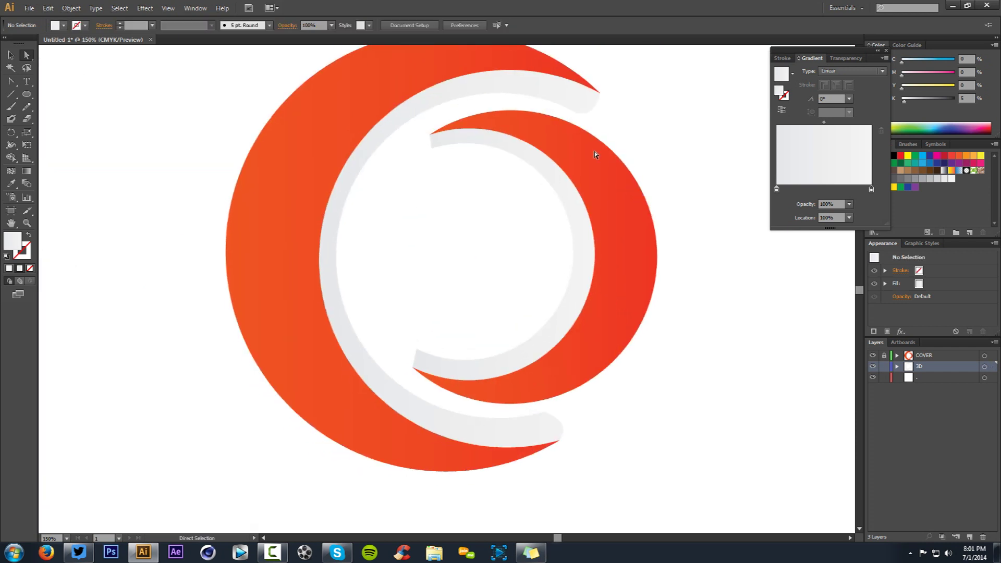
pyautogui.click(584, 111)
pyautogui.click(580, 111)
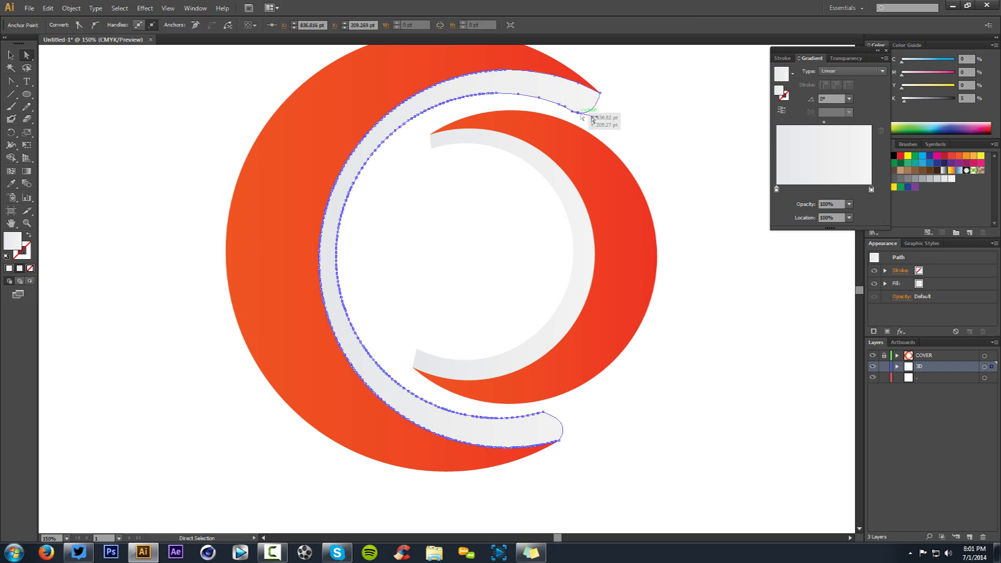
pyautogui.click(599, 115)
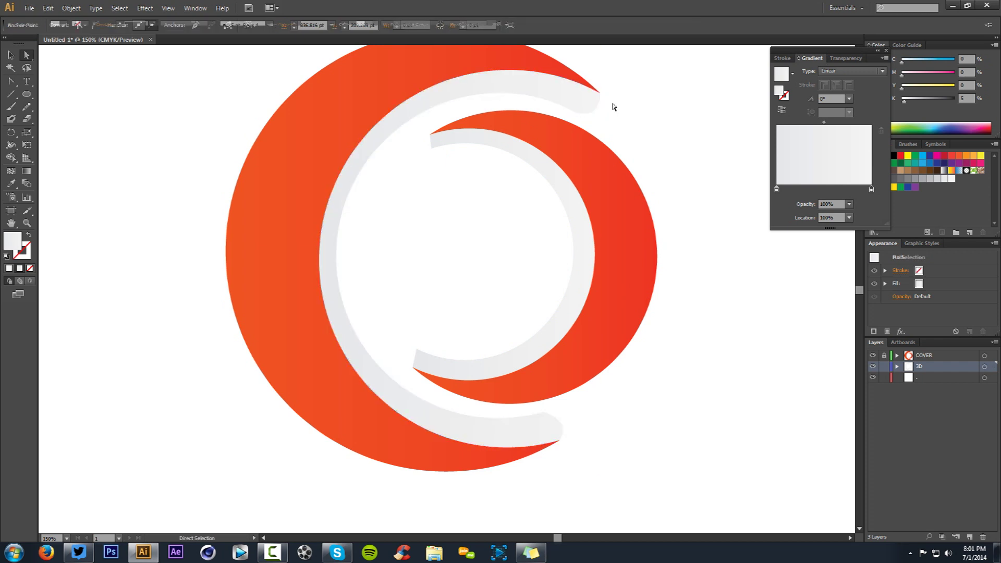
pyautogui.moveTo(652, 250); pyautogui.dragTo(606, 272)
pyautogui.scroll(-1, 676, 233)
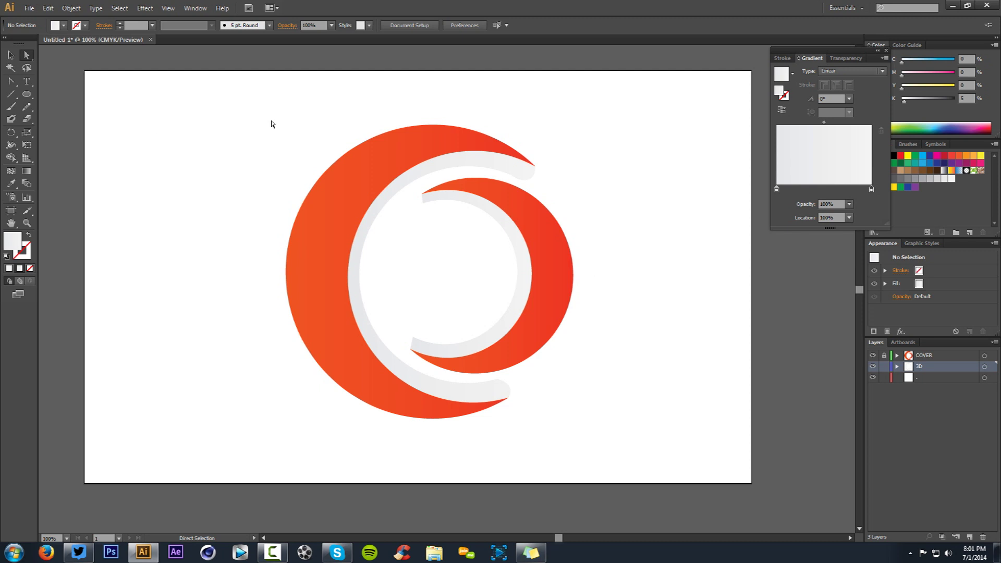
pyautogui.click(145, 7)
pyautogui.moveTo(163, 71)
pyautogui.click(680, 122)
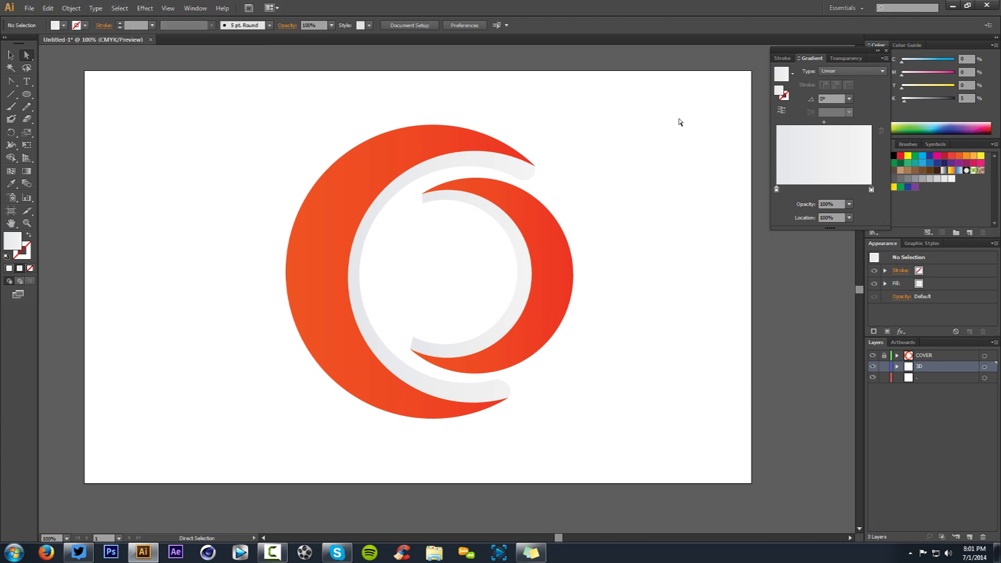